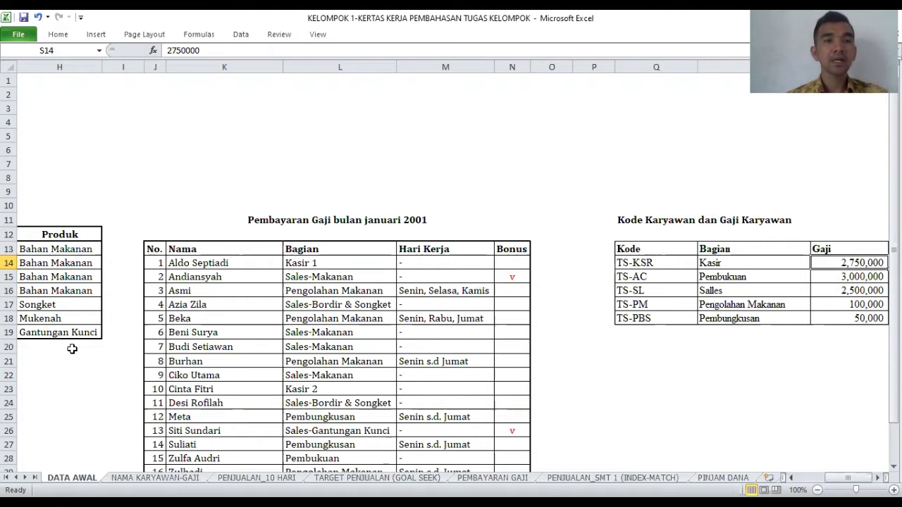
Scroll across the DATA AWAL sheet, then move to the NAMA KARYAWAN-GAJI sheet
drag(847, 478, 819, 478)
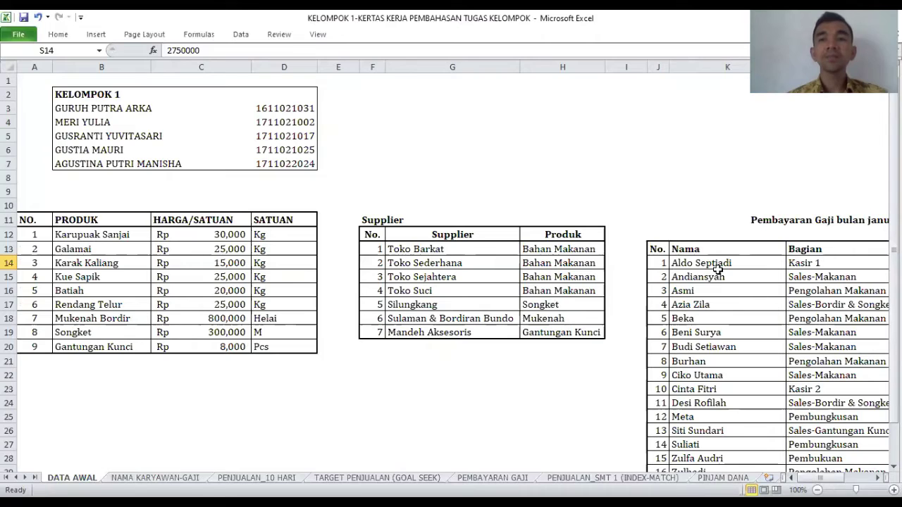
click(820, 478)
drag(820, 478, 848, 478)
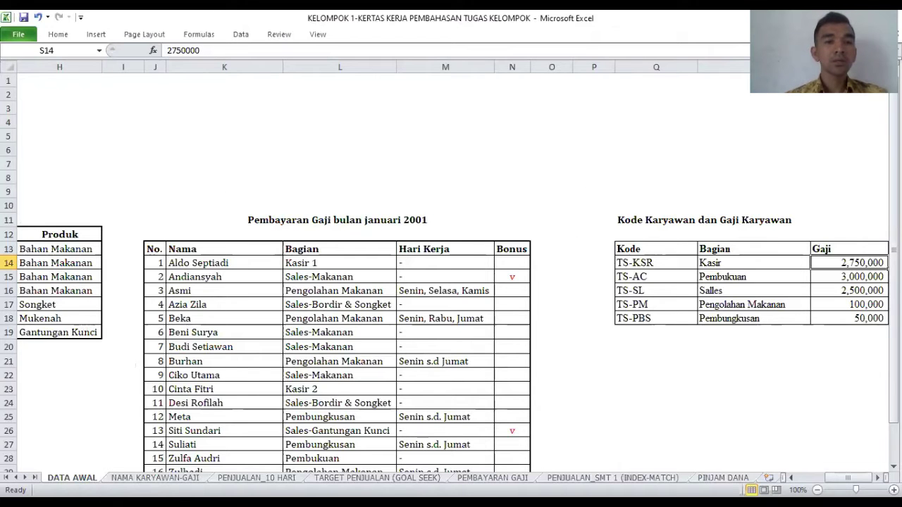
key(ctrl+Page_Down)
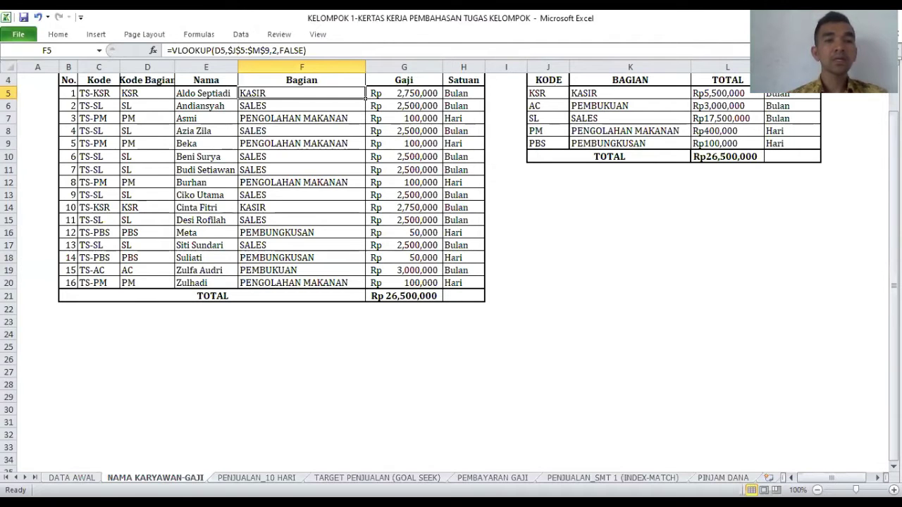
scroll(269, 355, up, 1)
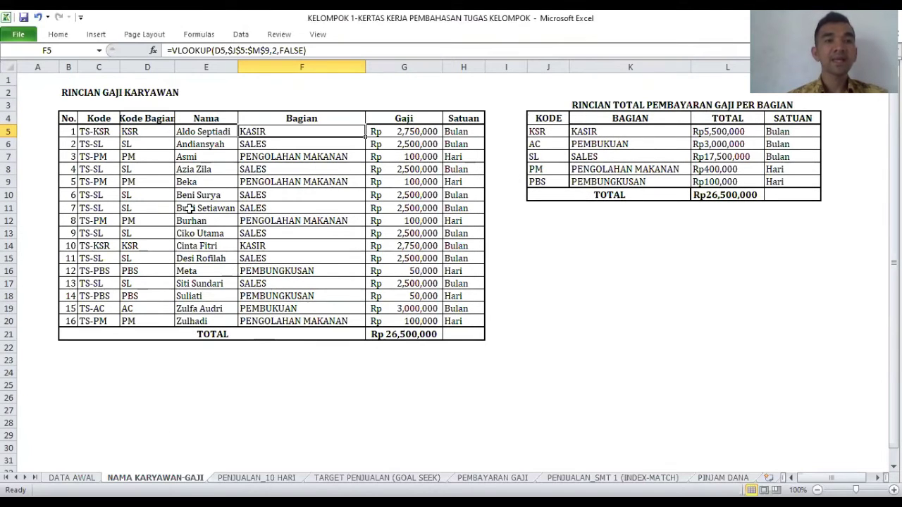
click(102, 134)
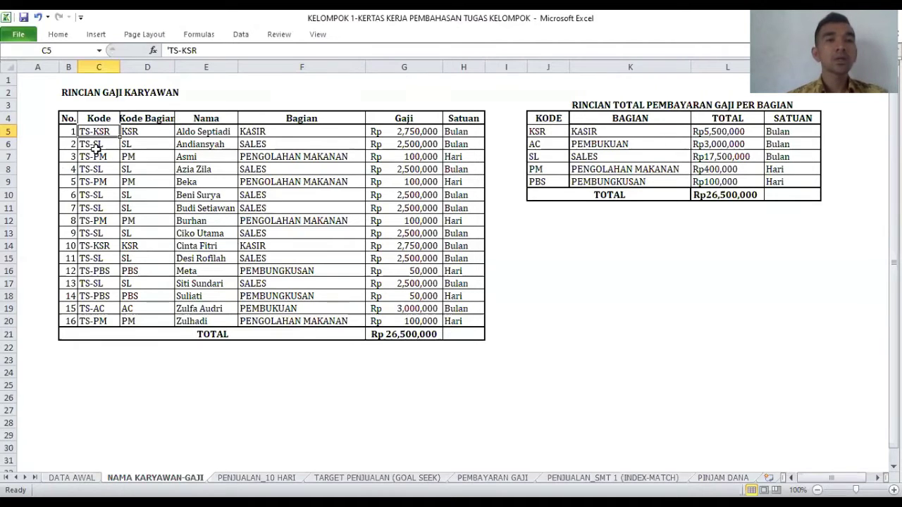
click(145, 121)
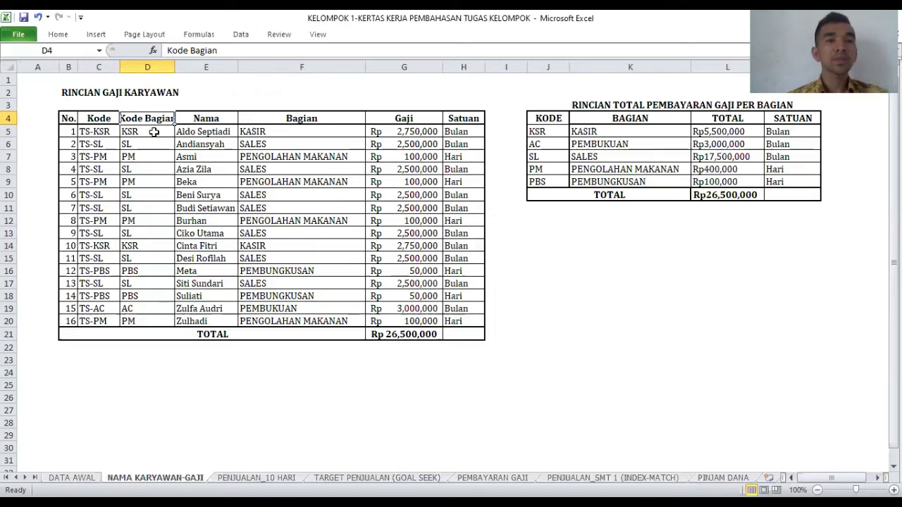
click(160, 134)
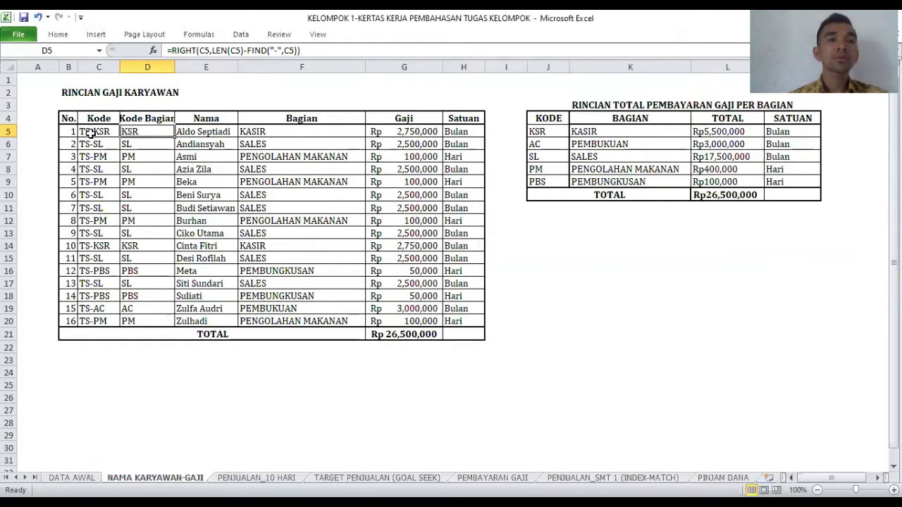
Re-enter =RIGHT(C5,LEN(C5)-FIND("-",C5)) in D5, then check the E5 name and F5 lookup
click(276, 50)
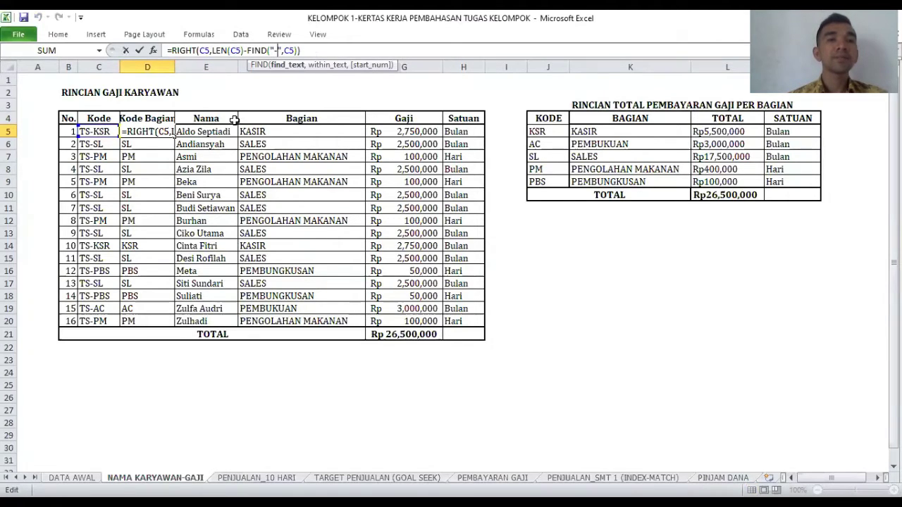
key(Return)
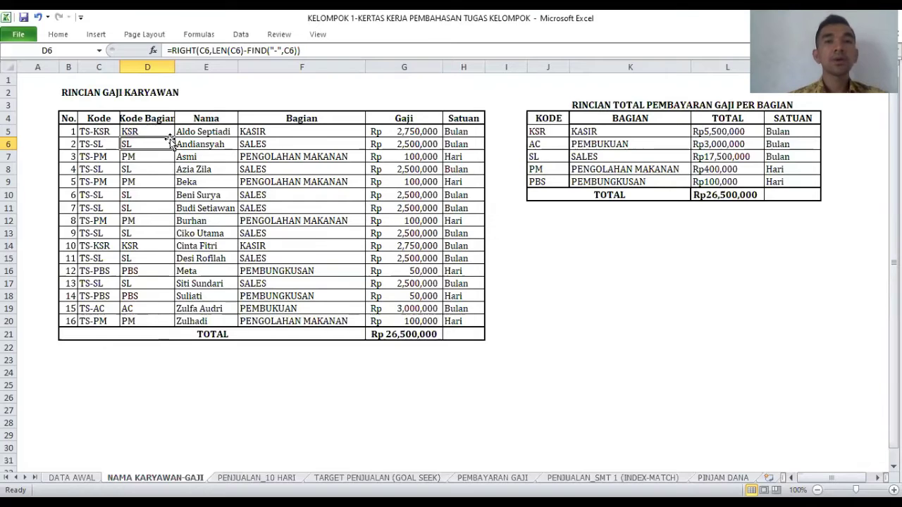
click(176, 132)
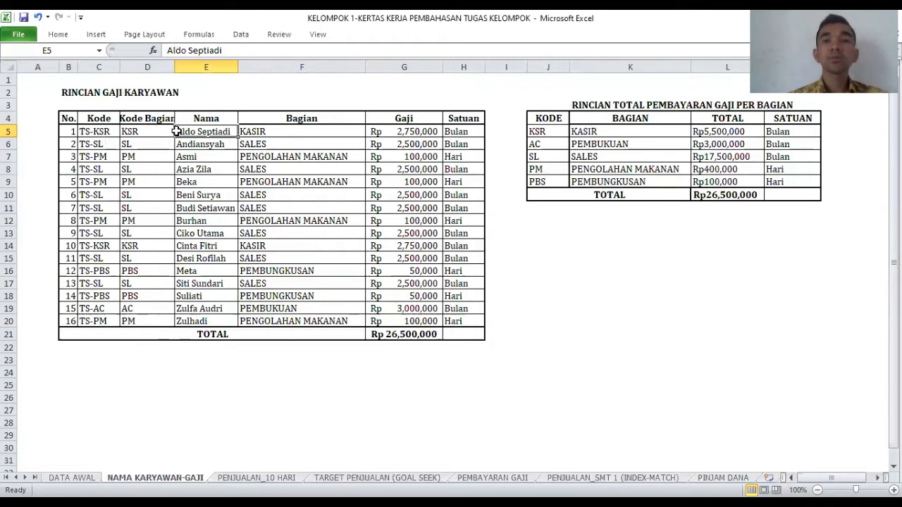
click(271, 133)
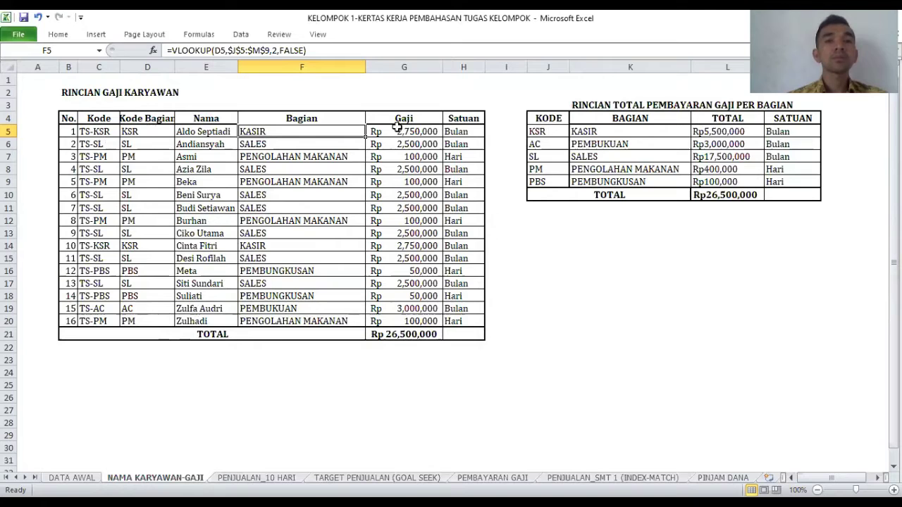
click(423, 132)
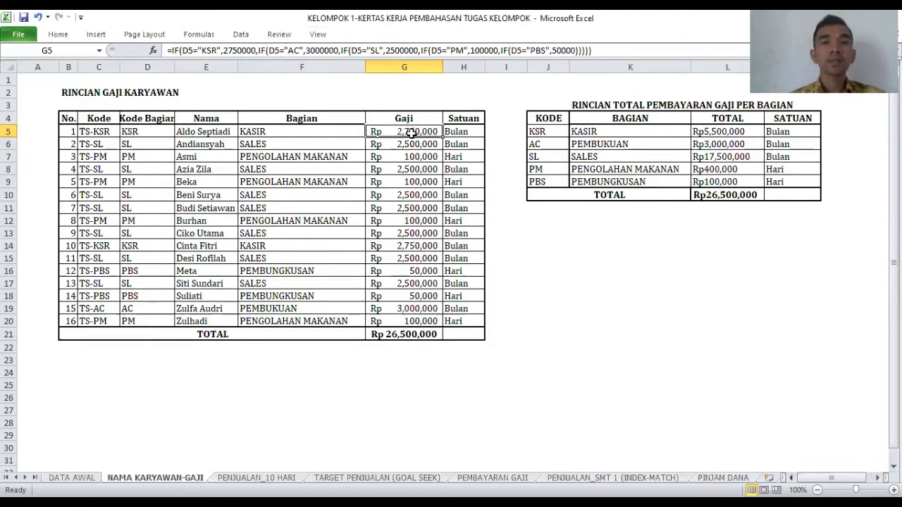
click(71, 478)
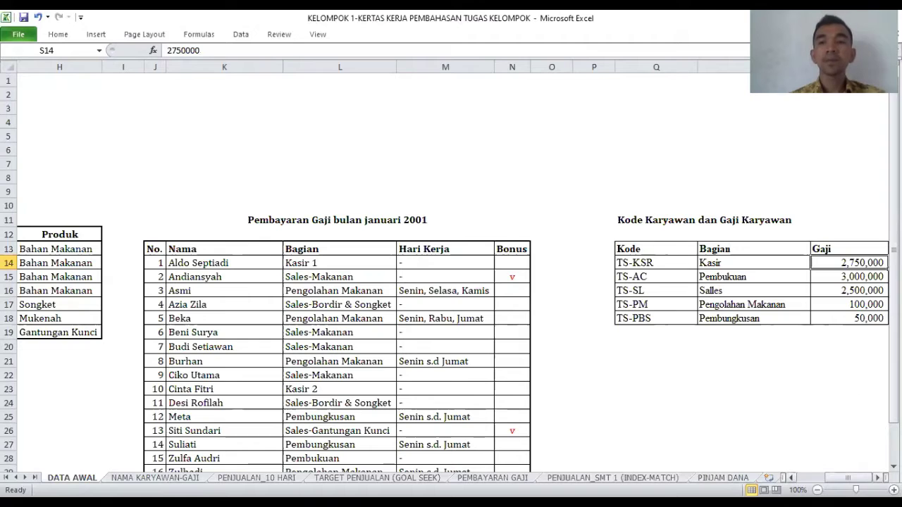
key(ctrl+Page_Down)
click(459, 131)
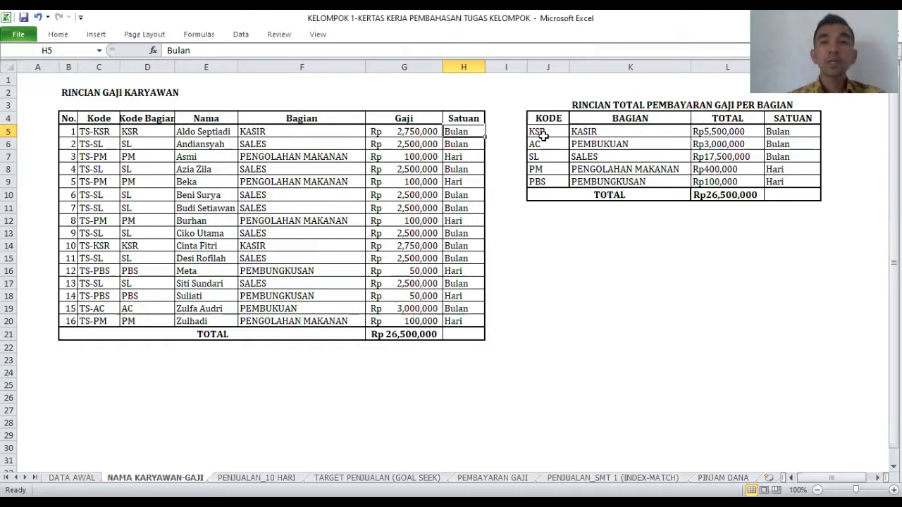
click(581, 135)
click(553, 130)
click(584, 131)
click(705, 133)
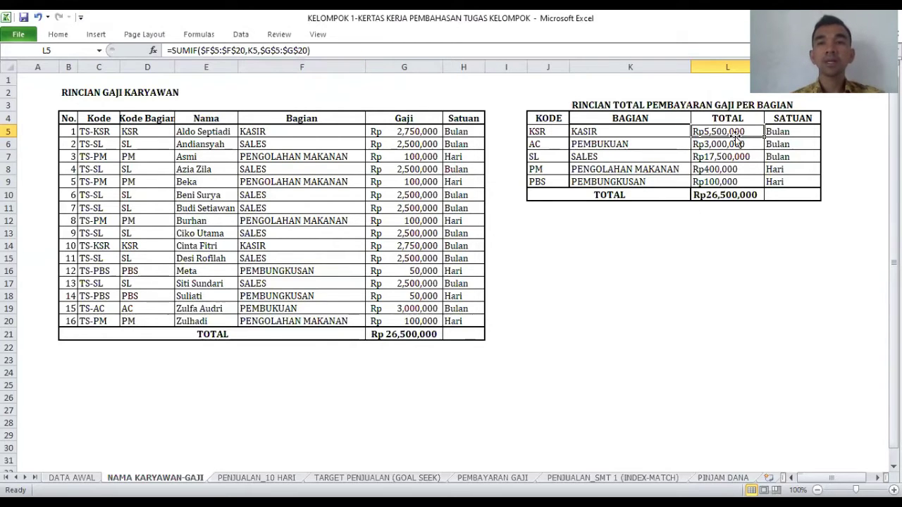
Fix the separator so L5 reads =SUMIF($F$5:$F$20,K5,$G$5:$G$20) for the KASIR total
click(300, 51)
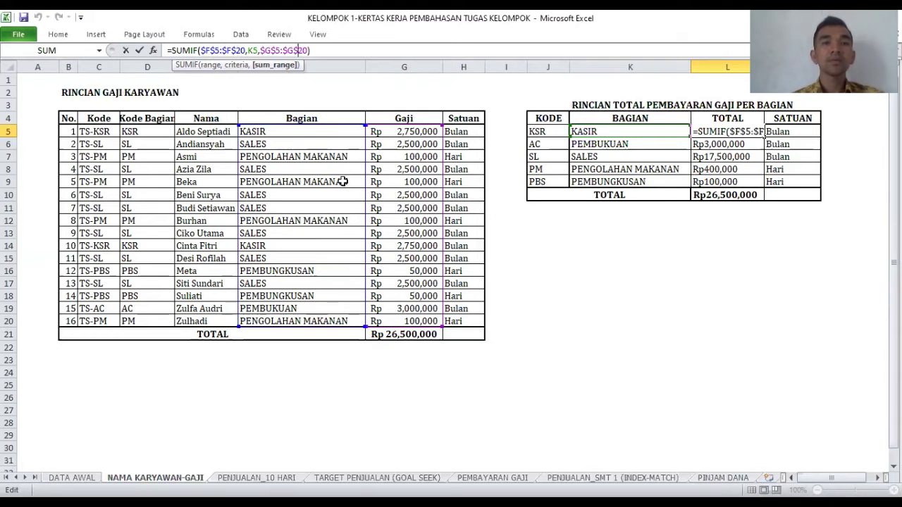
click(247, 50)
key(BackSpace)
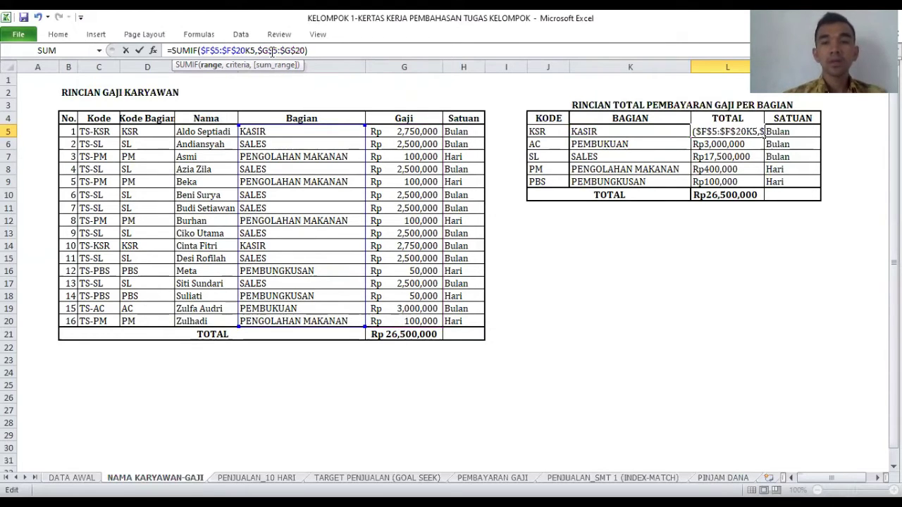
text(,)
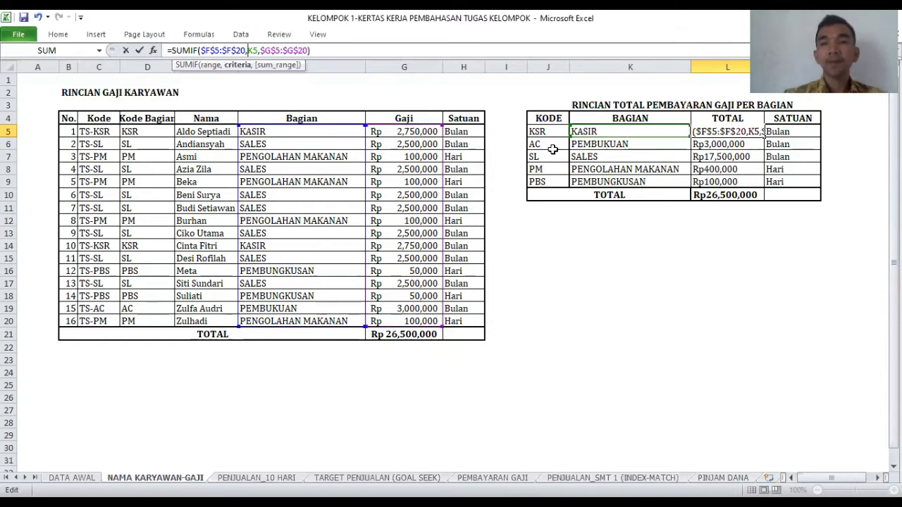
key(Return)
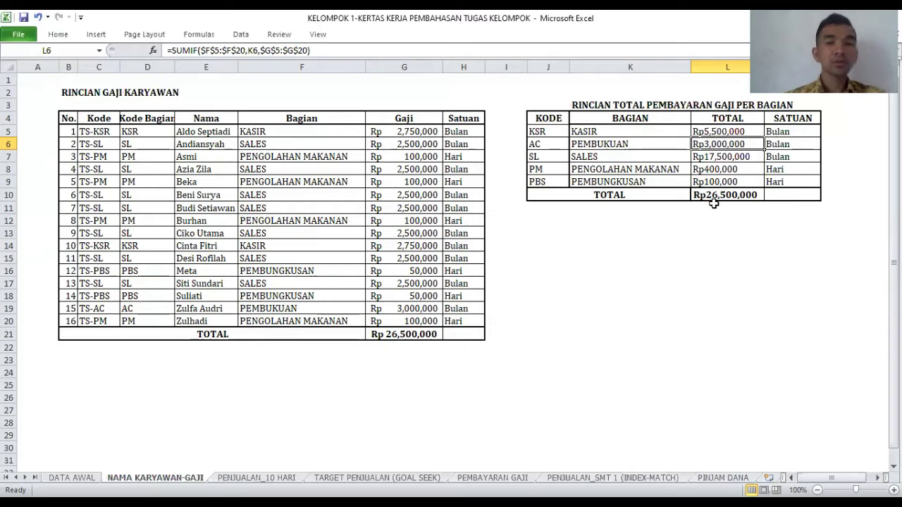
Review the grand total in L10, the PEMBUNGKUSAN total in L9 and the M5 unit lookup
click(728, 193)
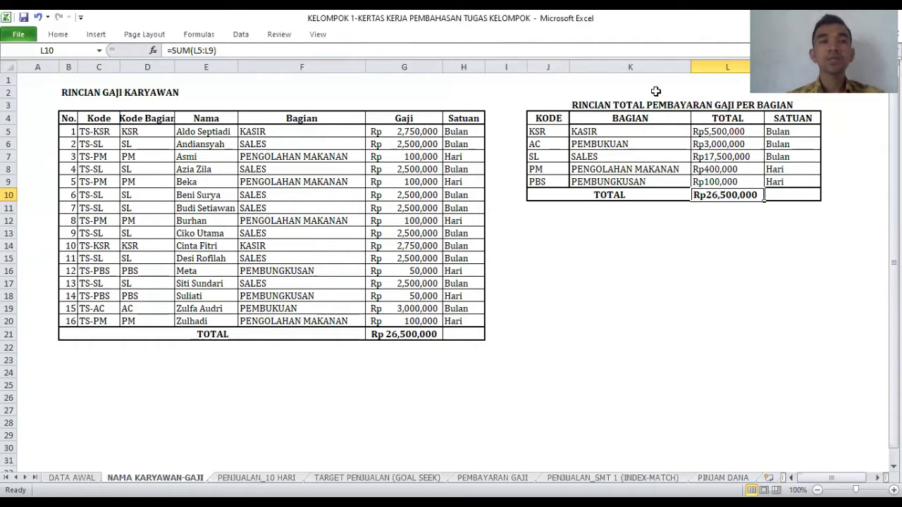
click(722, 182)
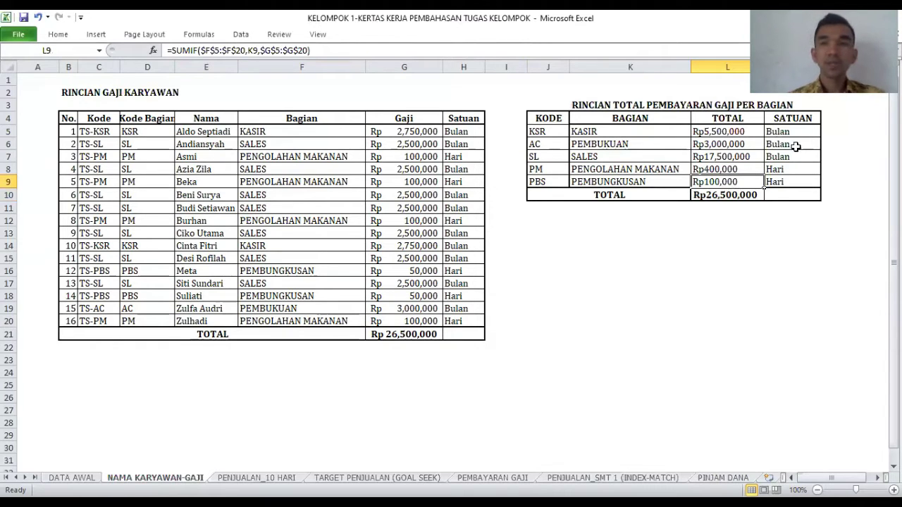
click(780, 132)
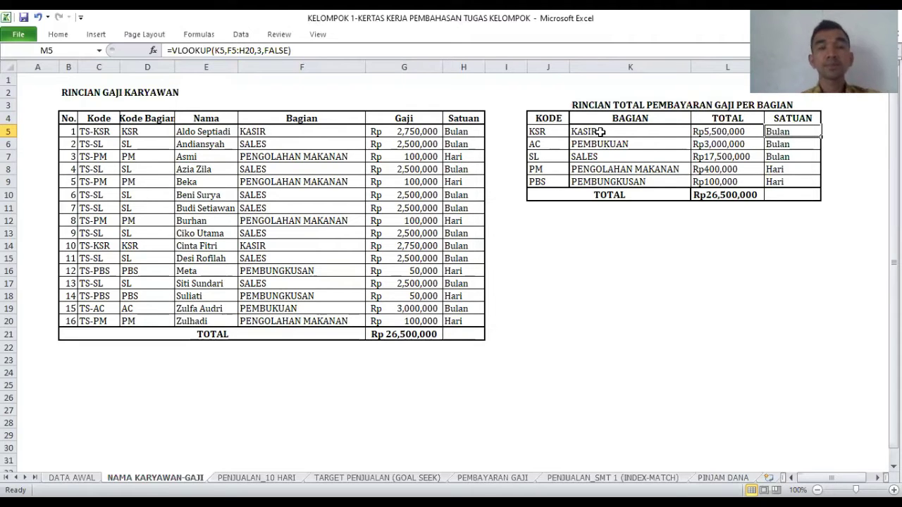
Enter =VLOOKUP(J5,F5:H20,3,FALSE) in M5 to fetch the pay unit
text(=)
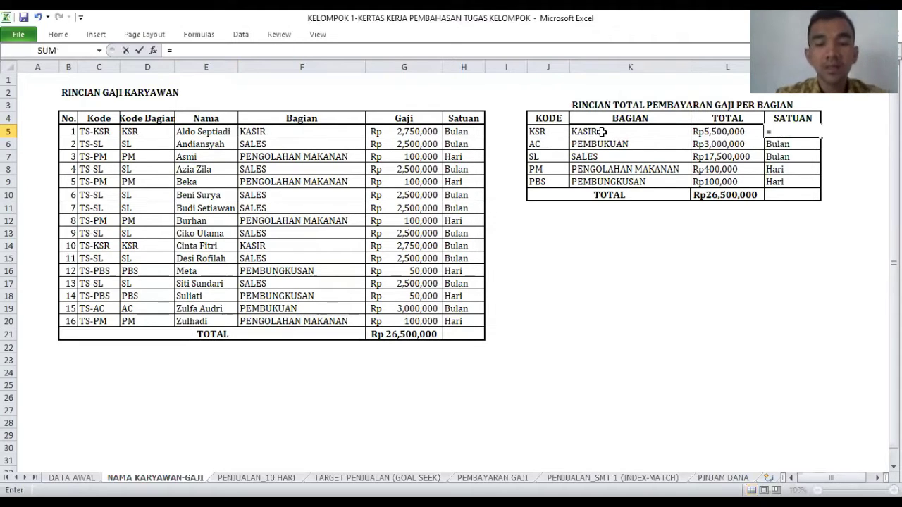
text(v)
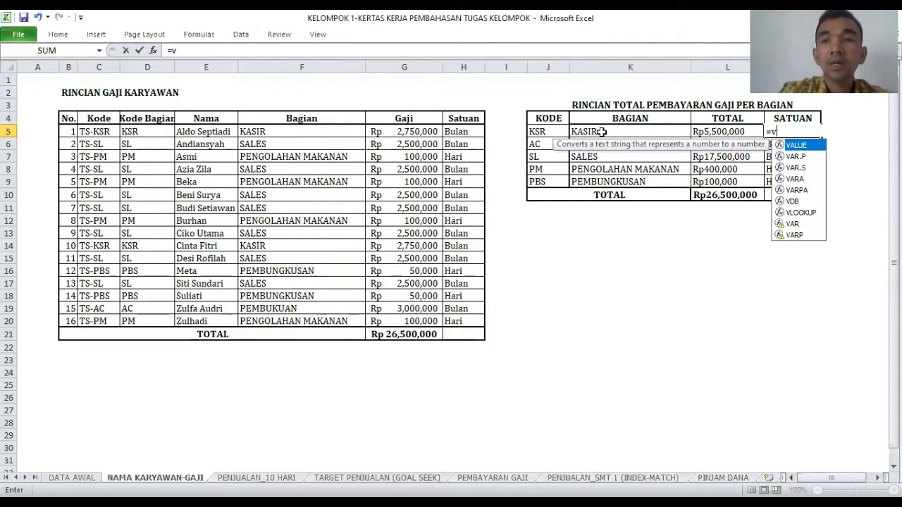
text(lo)
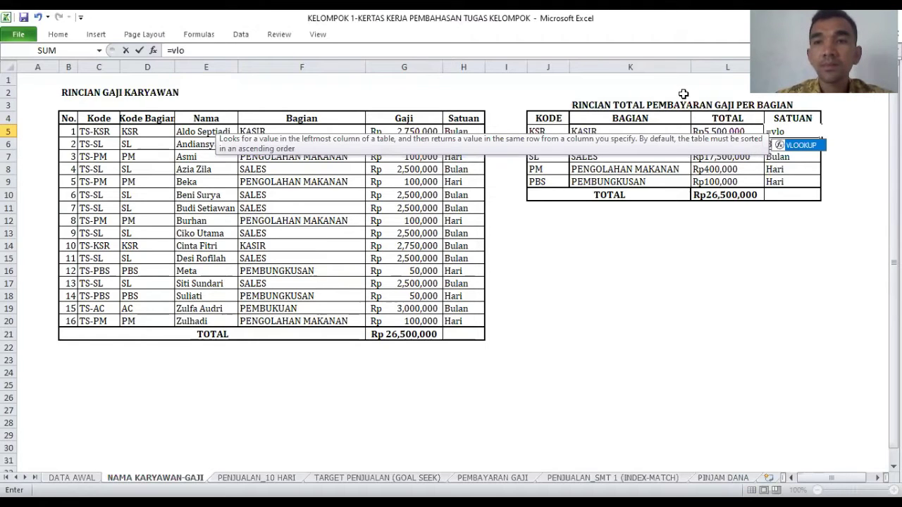
double_click(798, 145)
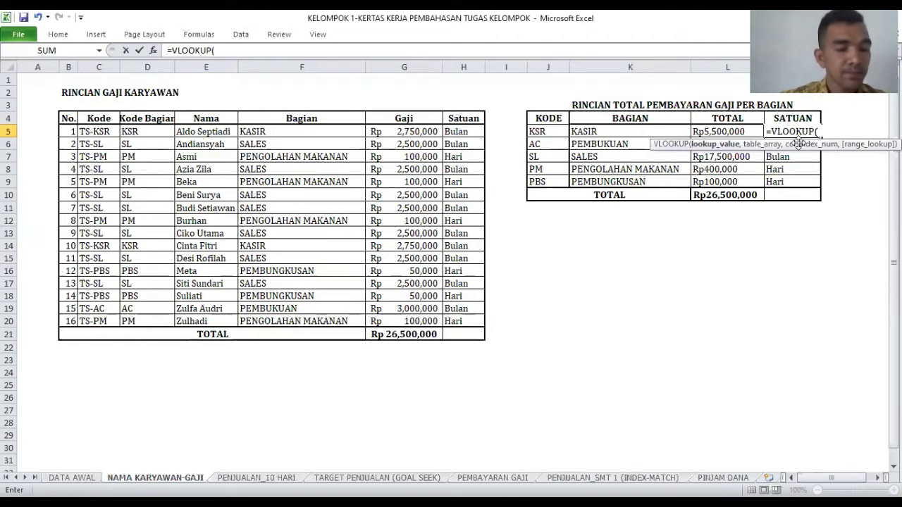
click(554, 129)
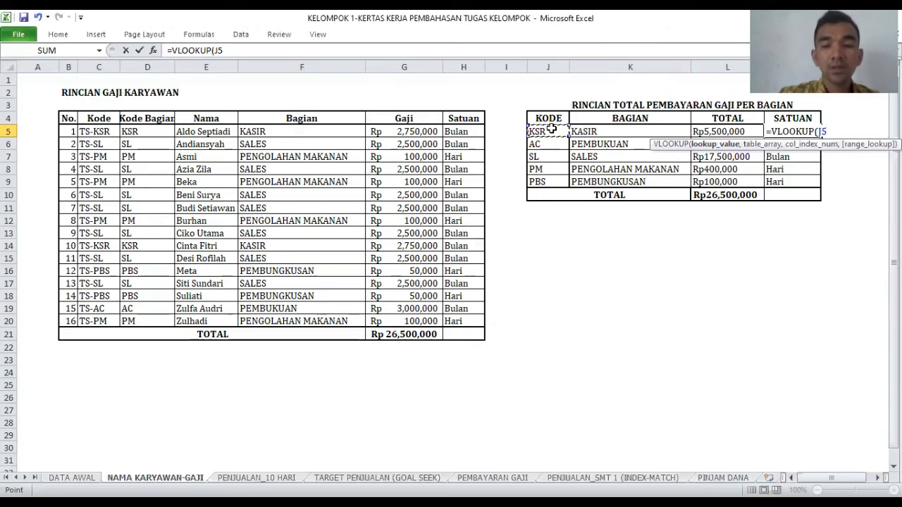
text(,)
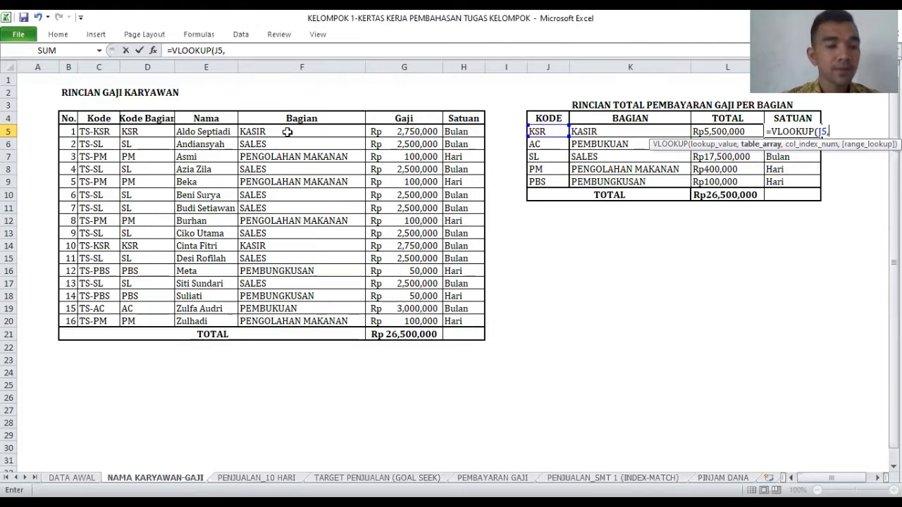
drag(288, 132, 360, 143)
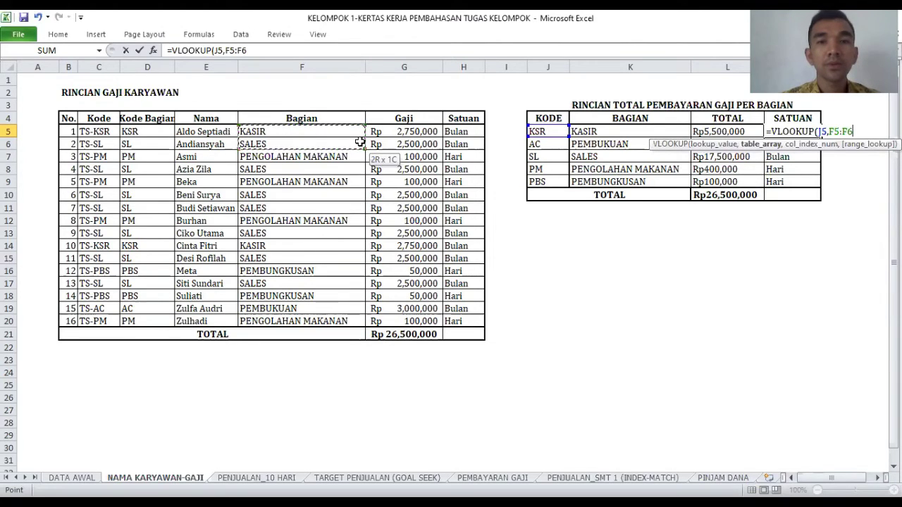
drag(359, 143, 459, 322)
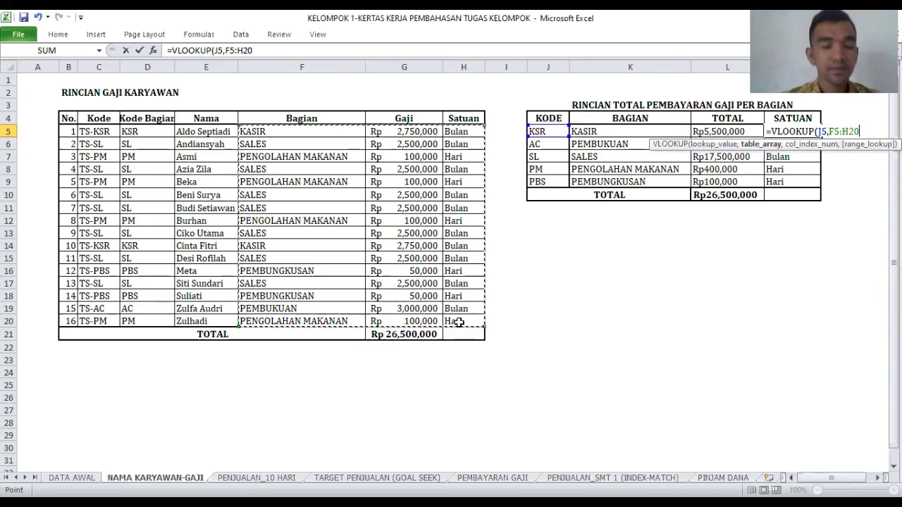
text(,)
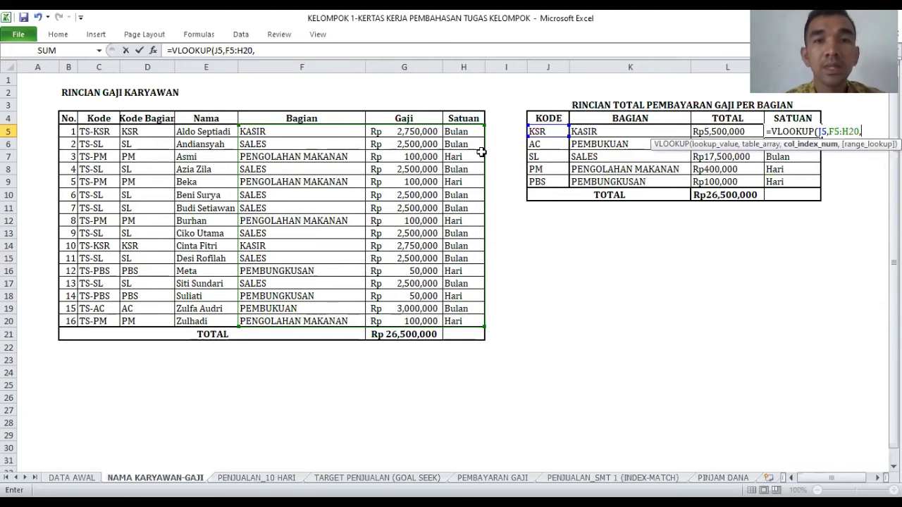
text(3)
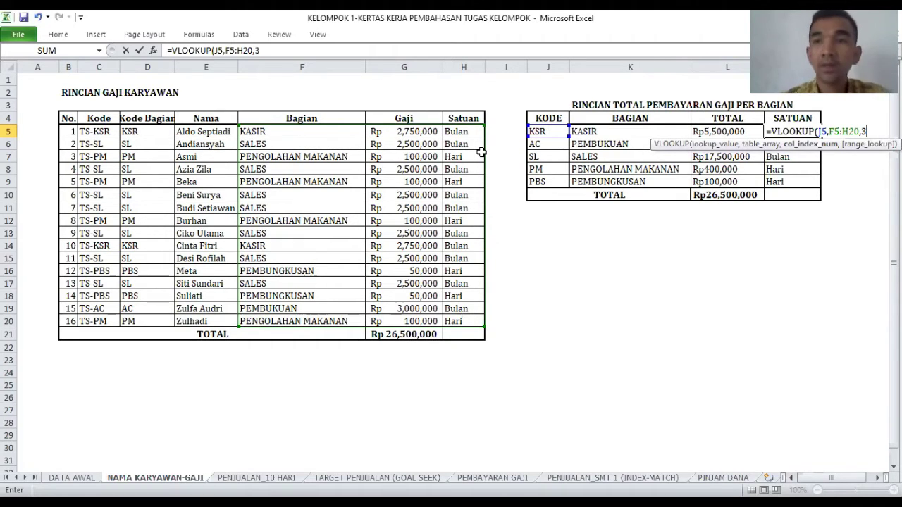
text(,)
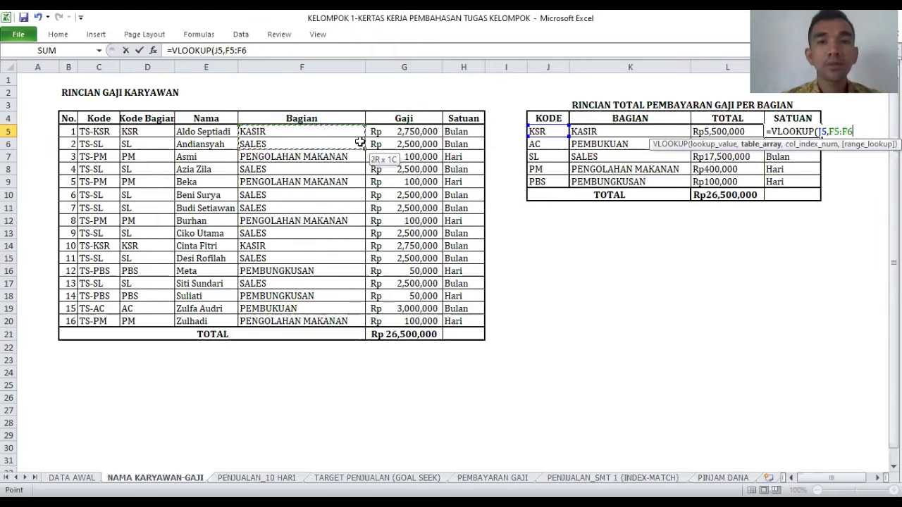
text(FALSE))
key(ctrl+Return)
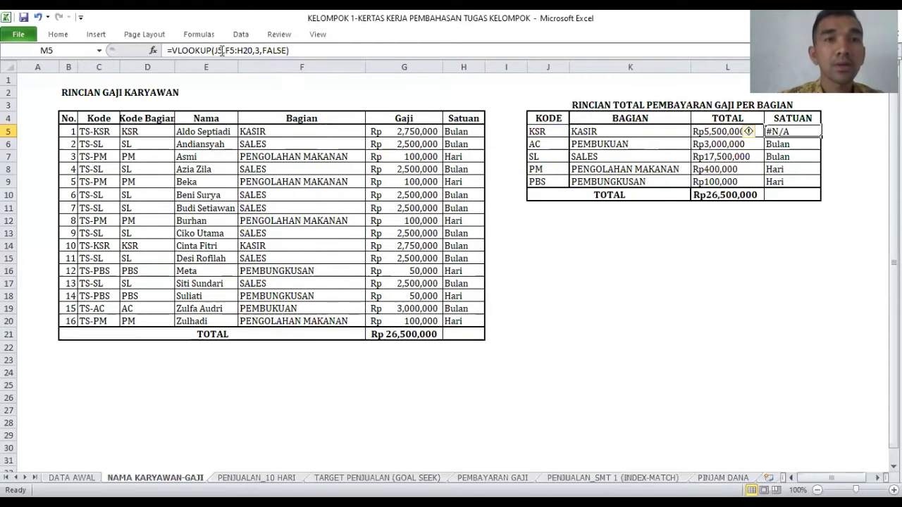
Correct M5 to =VLOOKUP(K5,F5:H20,3,FALSE), then go to the PENJUALAN_10 HARI sheet
click(223, 50)
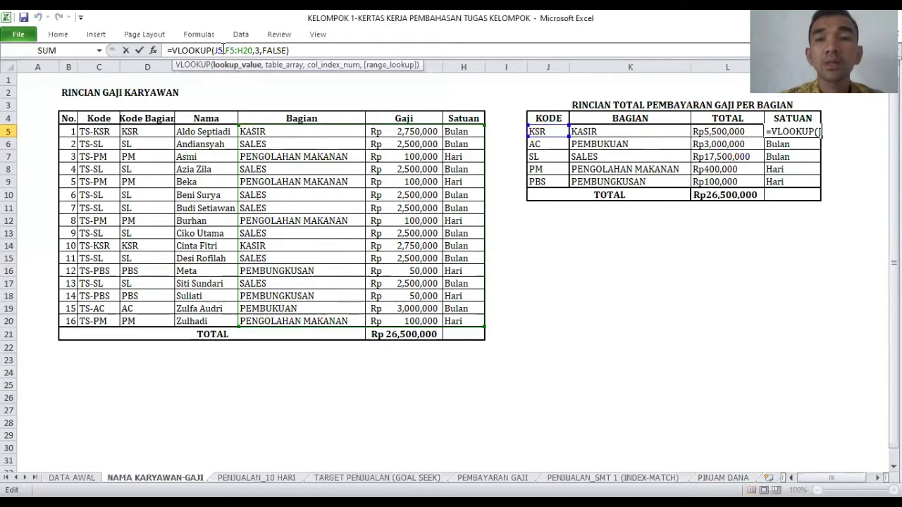
key(BackSpace)
key(BackSpace)
click(609, 132)
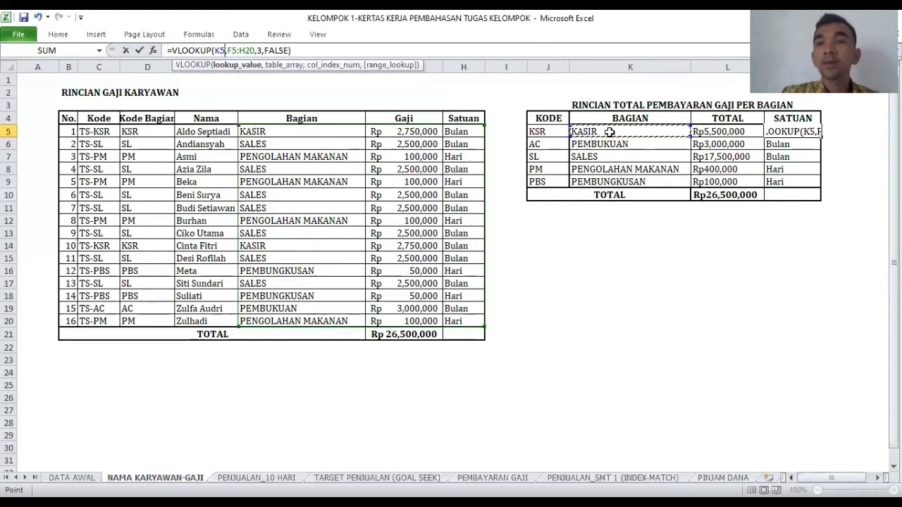
key(Return)
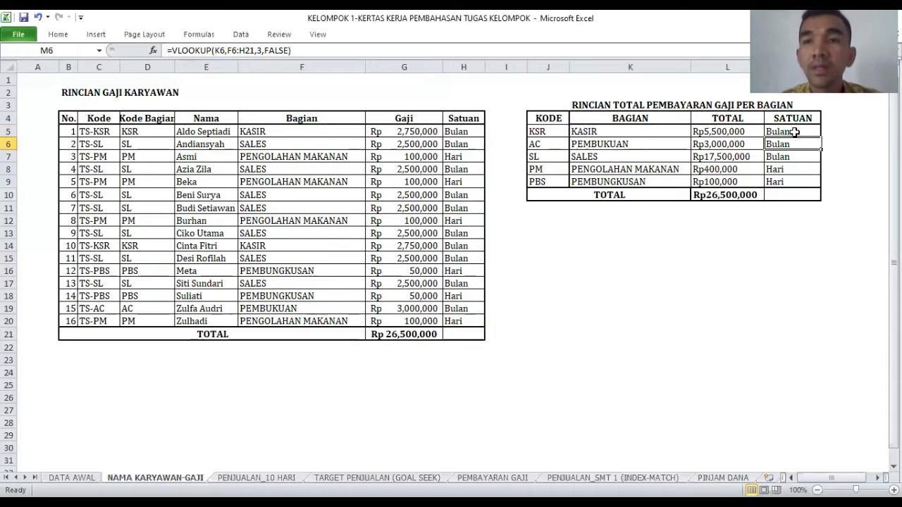
click(788, 131)
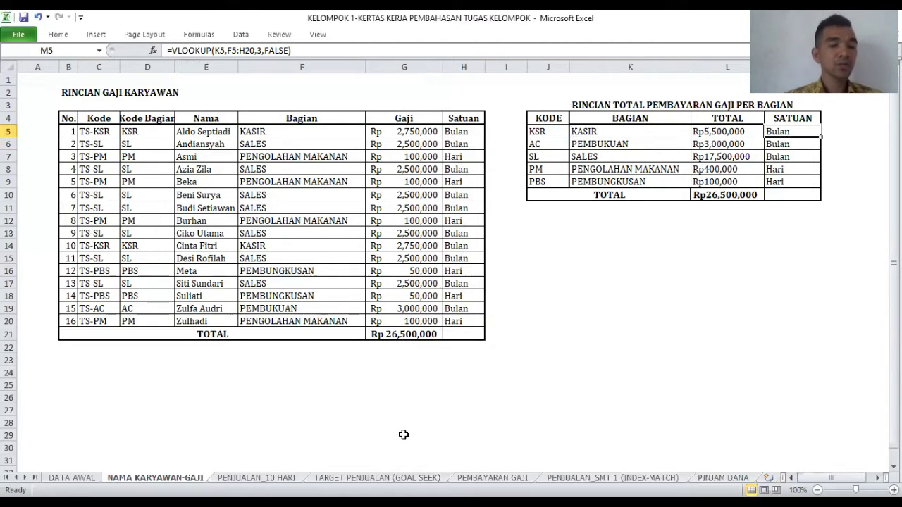
click(257, 478)
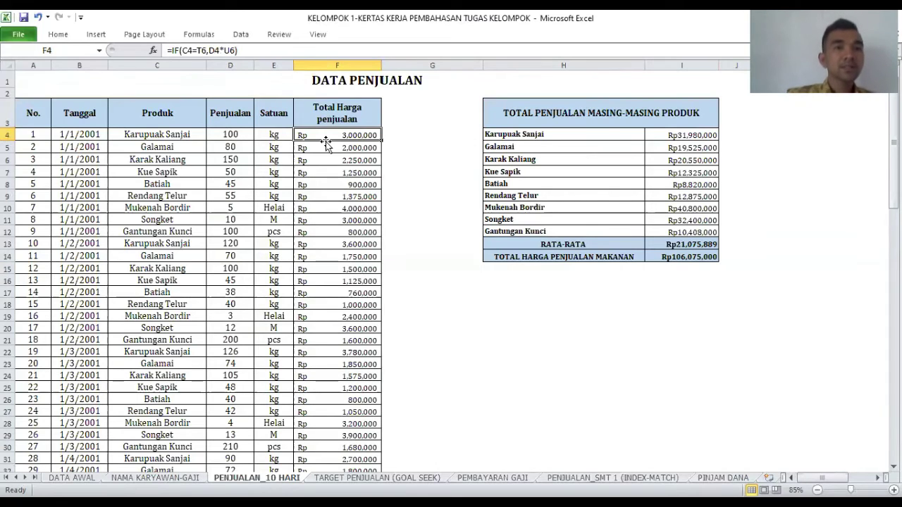
click(145, 135)
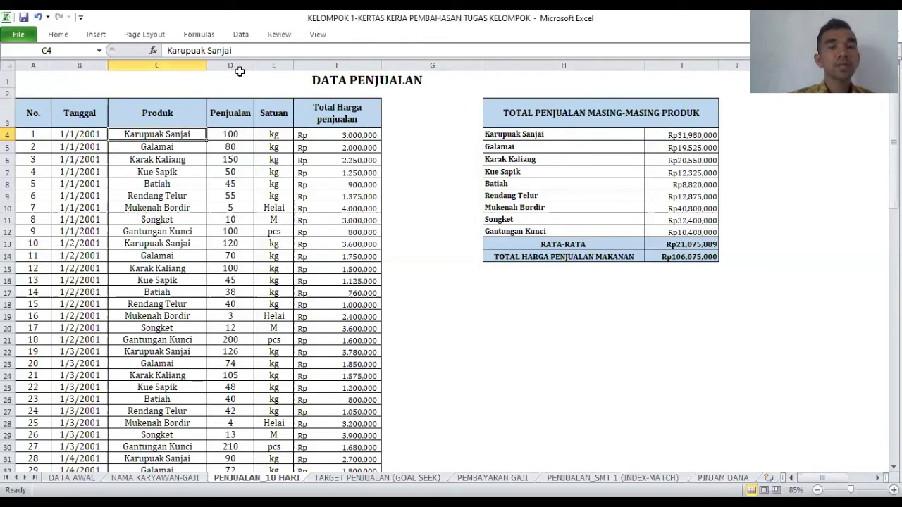
click(331, 138)
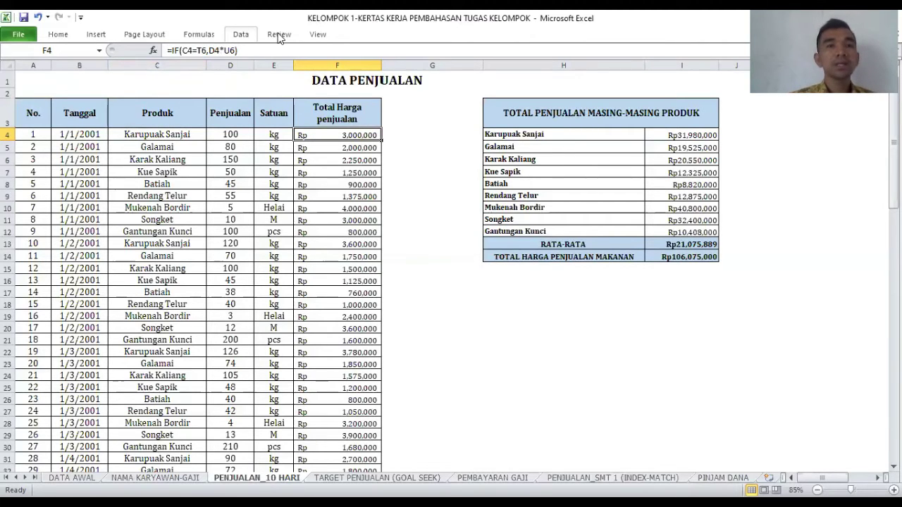
drag(822, 477, 865, 477)
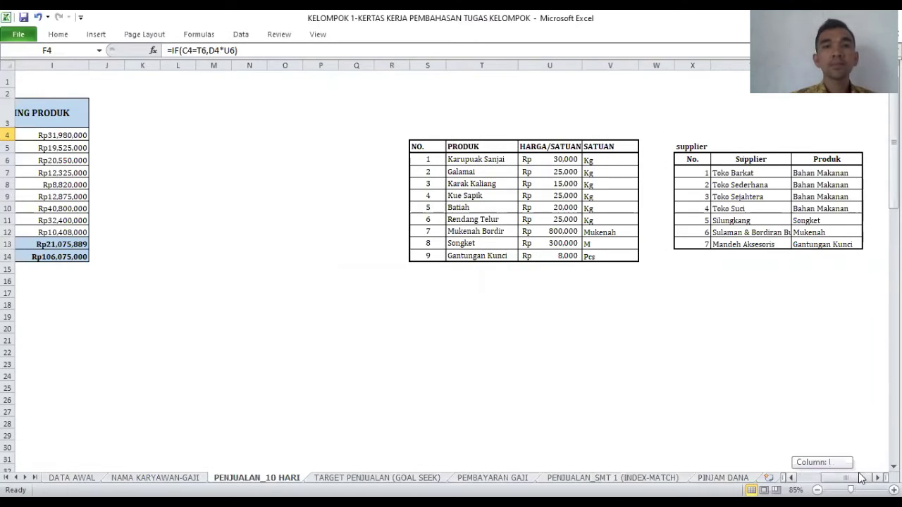
click(486, 160)
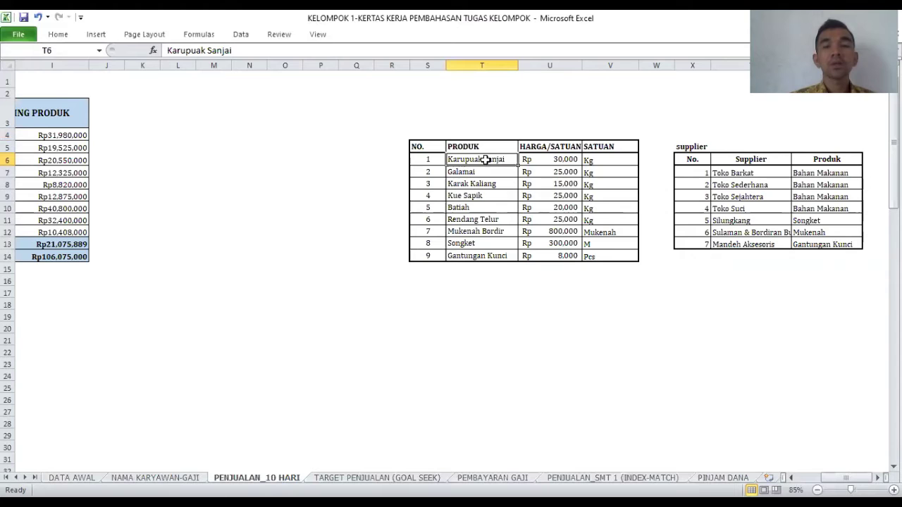
drag(845, 478, 793, 477)
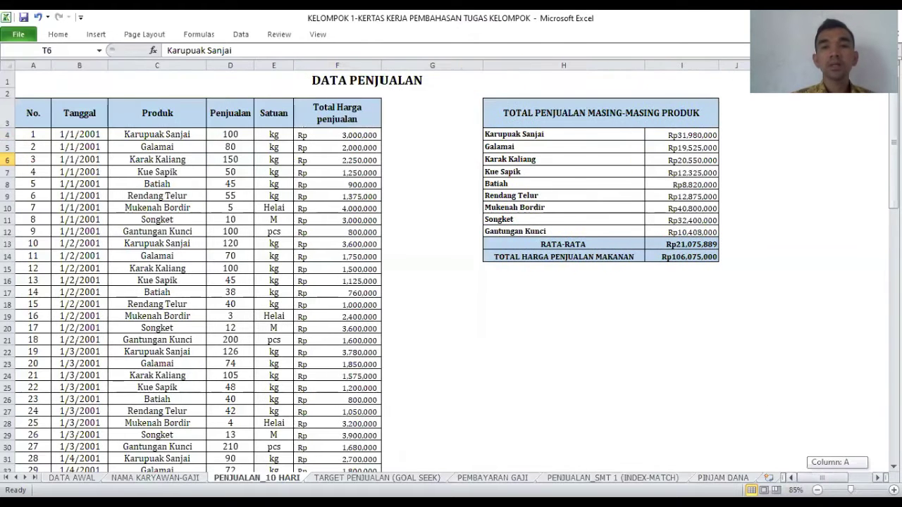
click(361, 136)
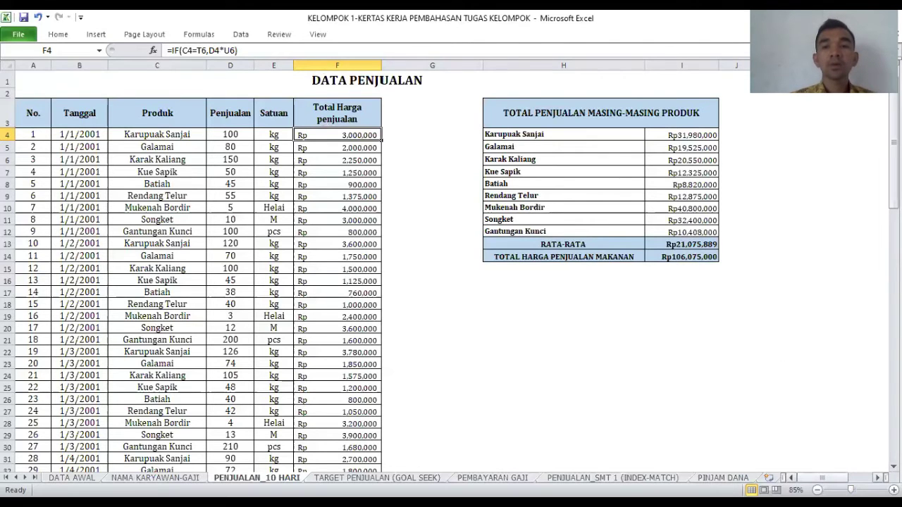
drag(821, 478, 848, 478)
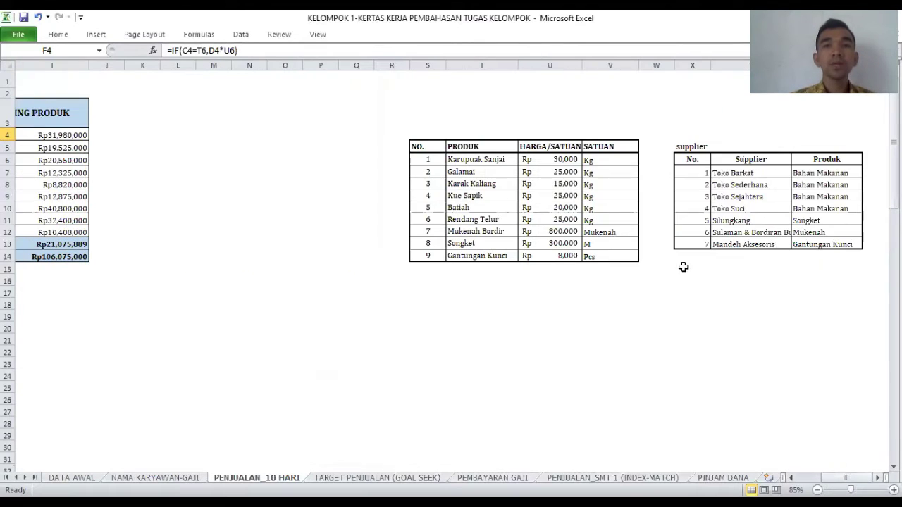
click(550, 159)
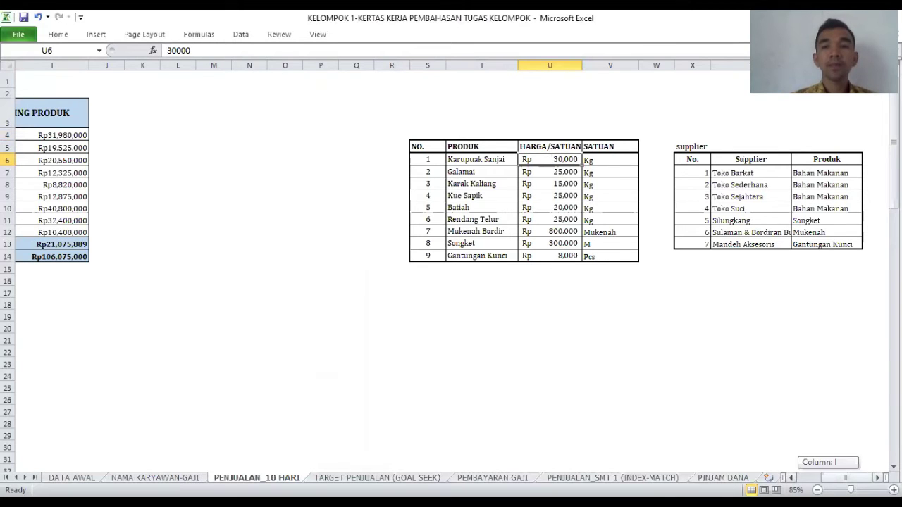
drag(838, 479, 814, 478)
click(350, 135)
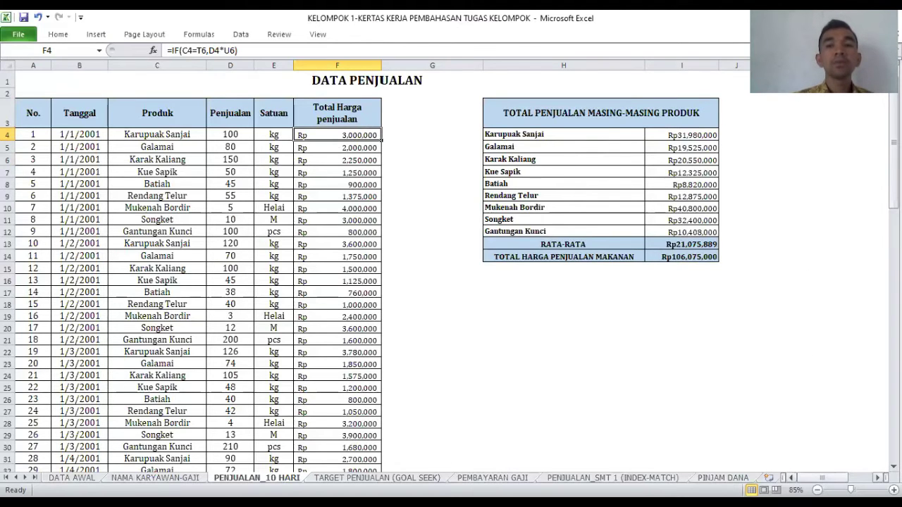
drag(821, 478, 846, 477)
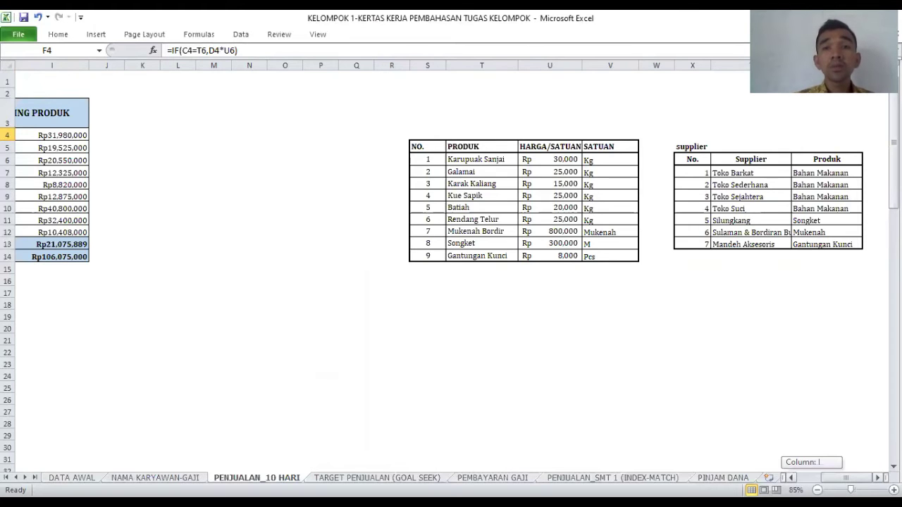
drag(845, 478, 821, 477)
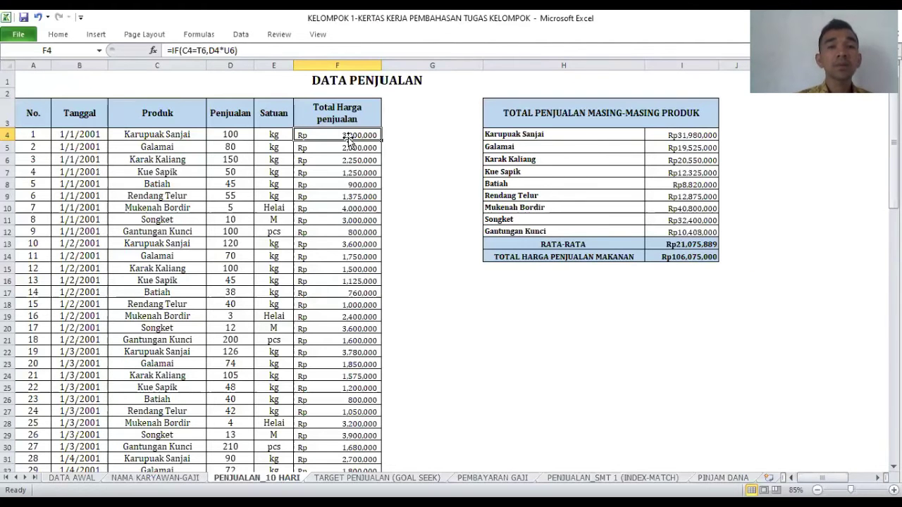
scroll(346, 190, down, 2)
scroll(346, 191, down, 6)
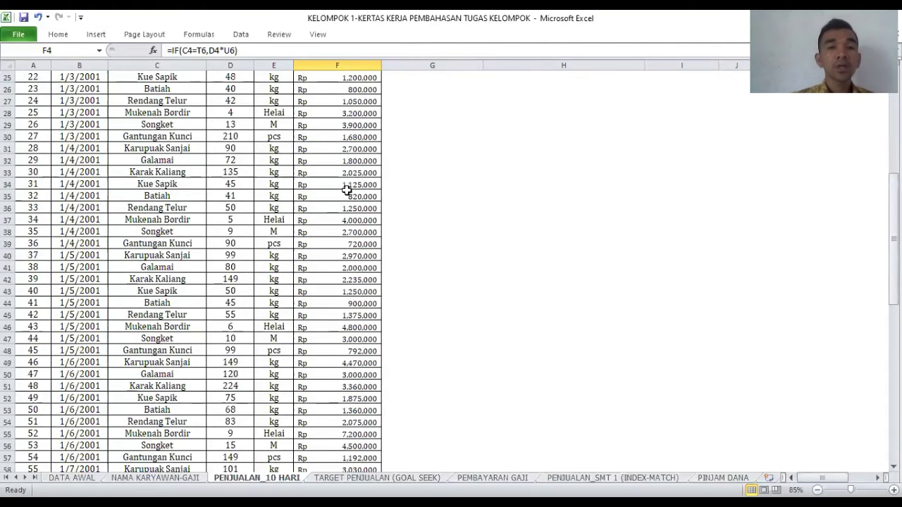
scroll(347, 190, down, 11)
scroll(341, 194, up, 7)
scroll(333, 184, up, 12)
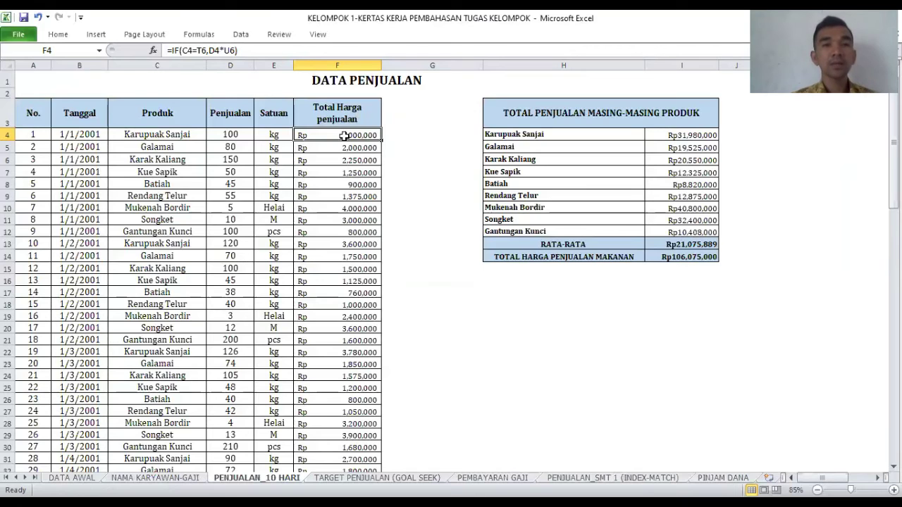
scroll(343, 137, down, 4)
scroll(342, 141, down, 8)
scroll(340, 183, down, 11)
scroll(359, 212, down, 4)
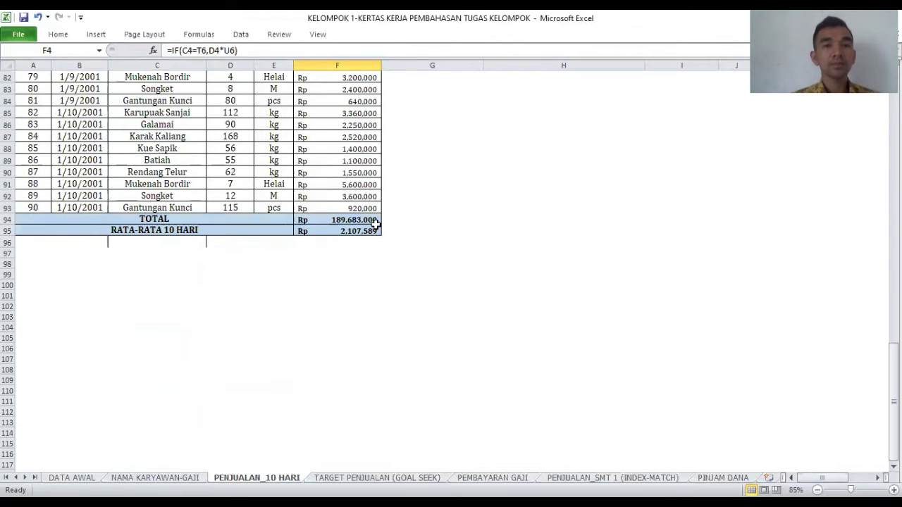
click(349, 220)
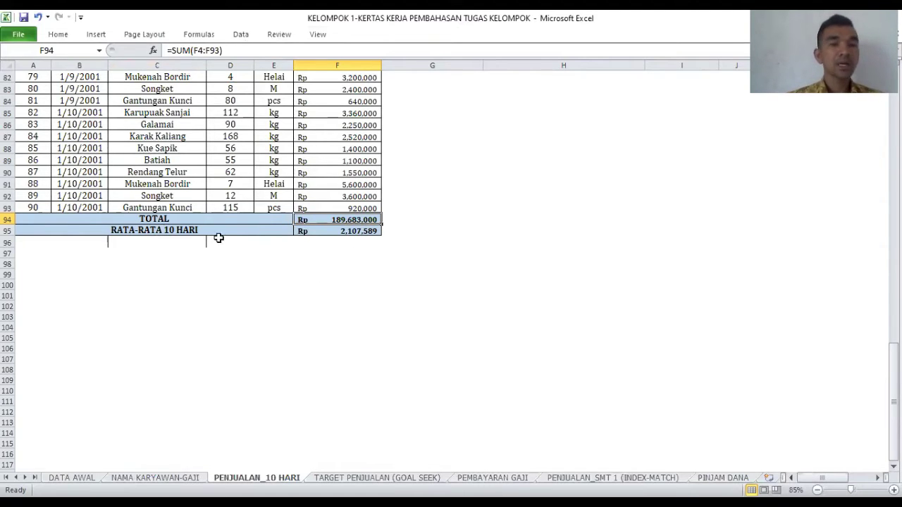
click(328, 233)
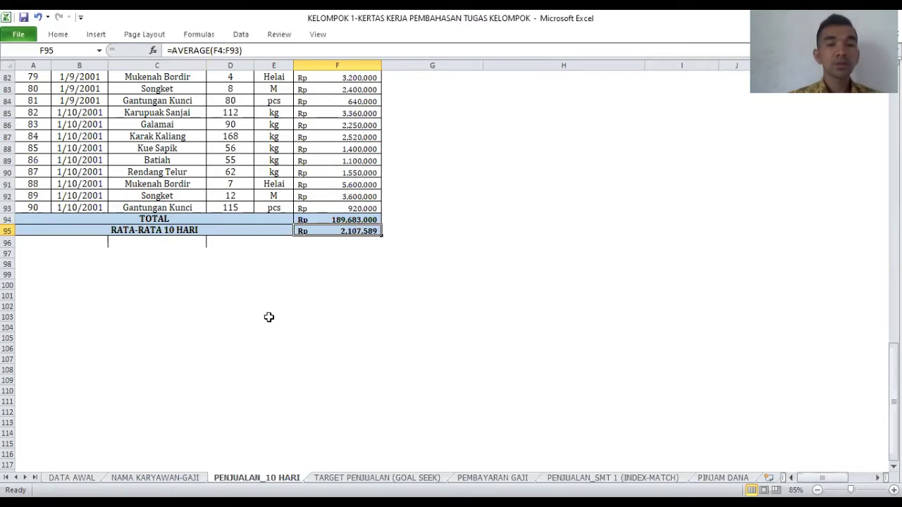
drag(822, 478, 837, 479)
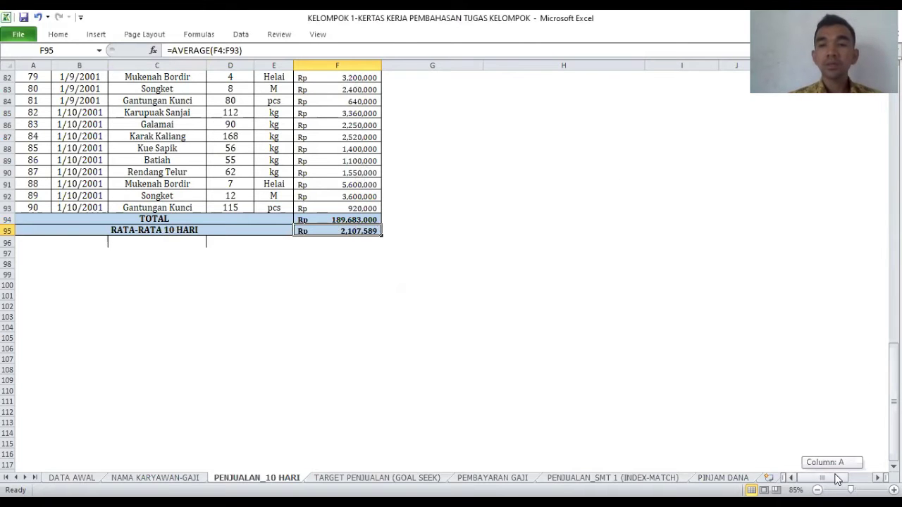
scroll(554, 326, up, 8)
scroll(554, 326, up, 8)
scroll(554, 327, up, 9)
scroll(555, 328, up, 2)
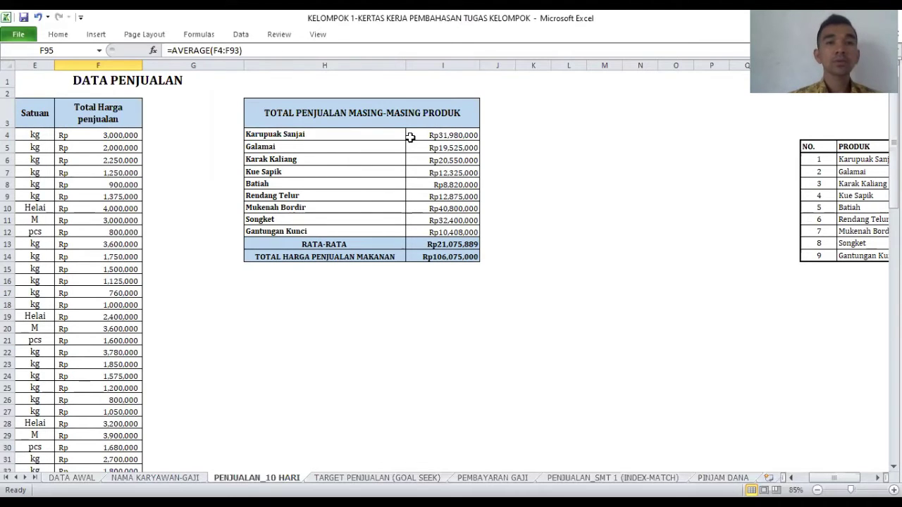
click(440, 137)
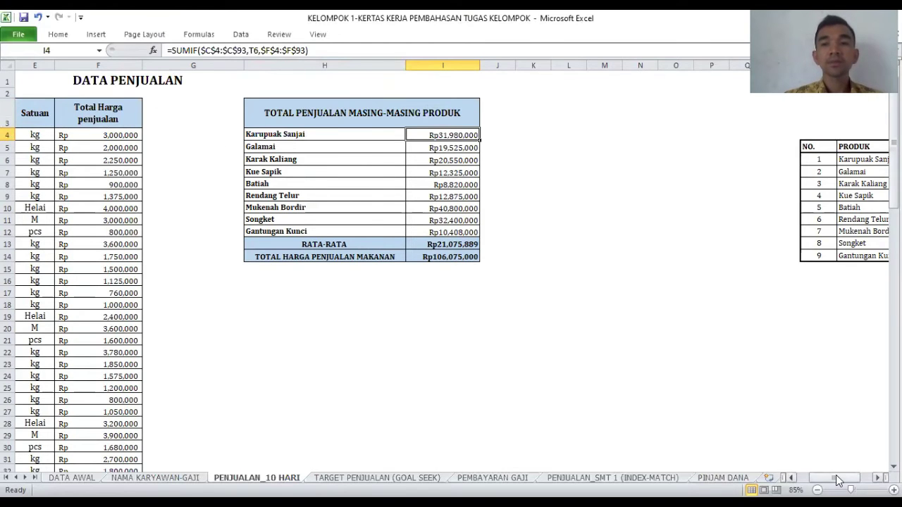
drag(838, 480, 810, 479)
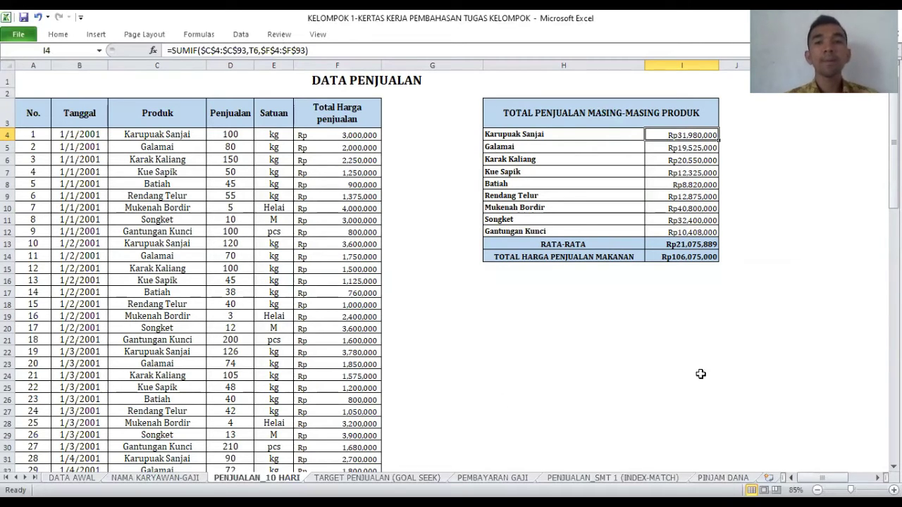
key(Down)
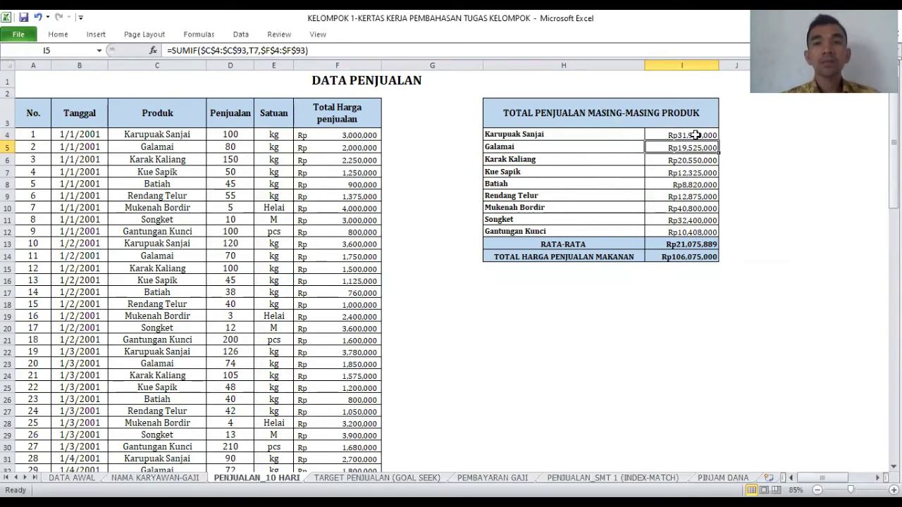
click(692, 245)
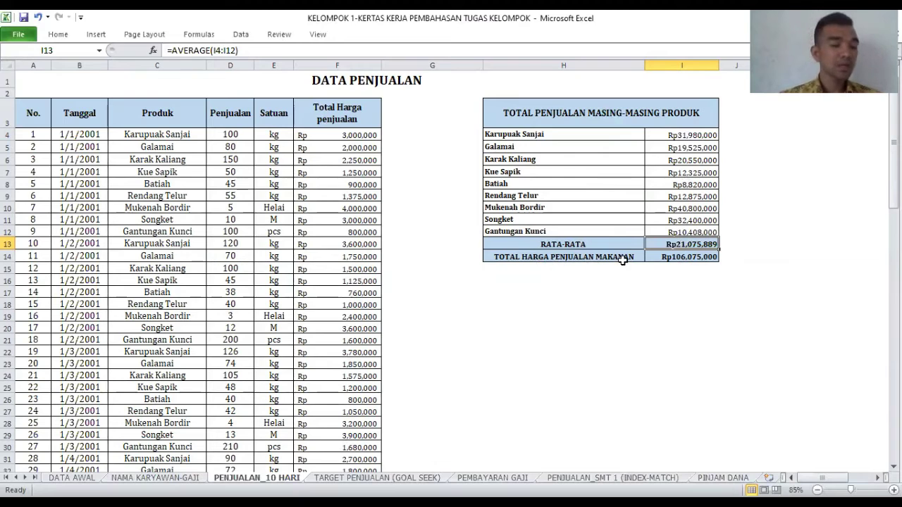
Review the Karupuak Sanjai and Gantungan Kunci totals, the I13 average and the I14 grand total
click(686, 260)
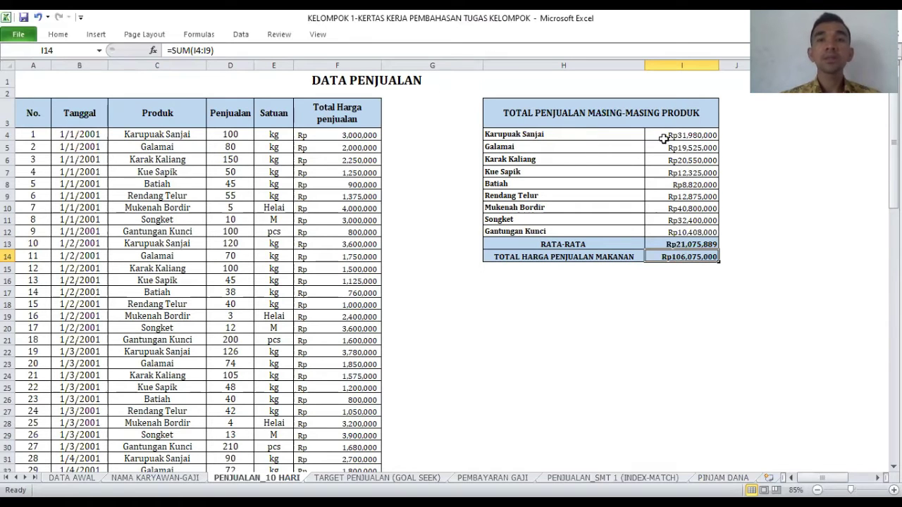
click(666, 136)
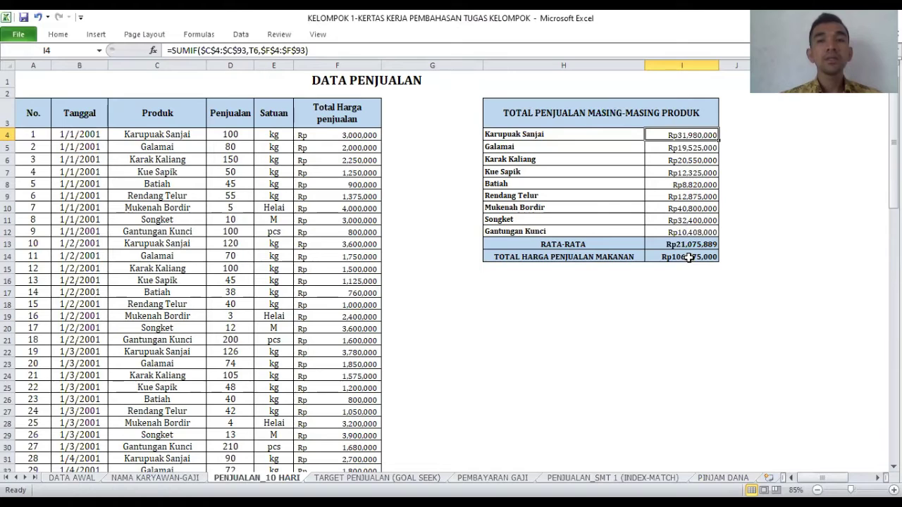
click(693, 232)
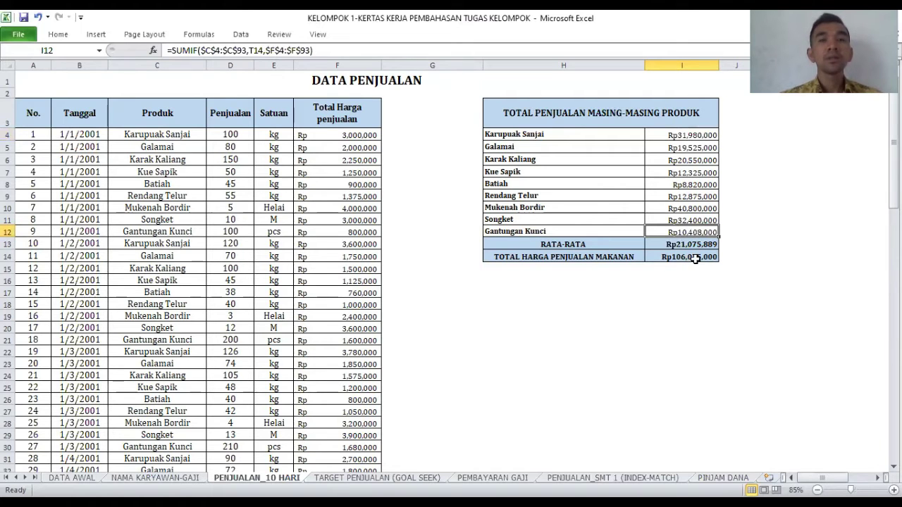
click(695, 257)
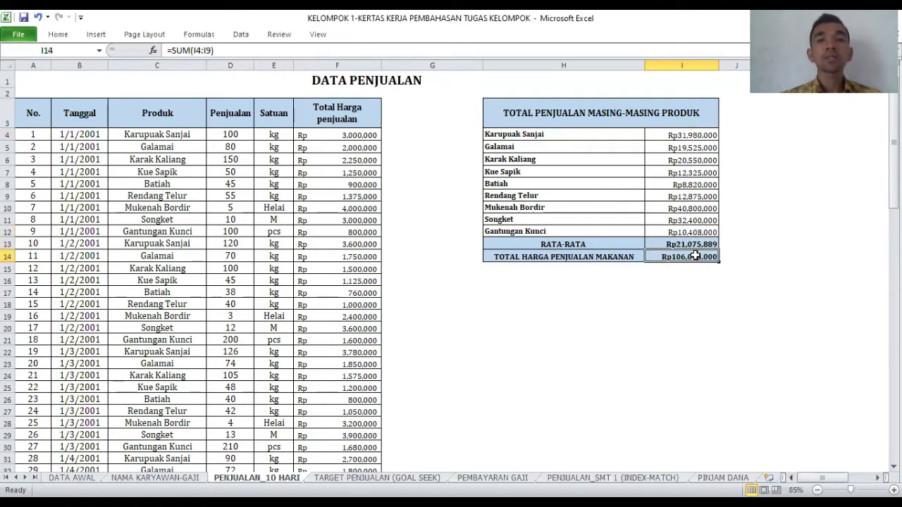
click(671, 230)
key(Down)
key(Down)
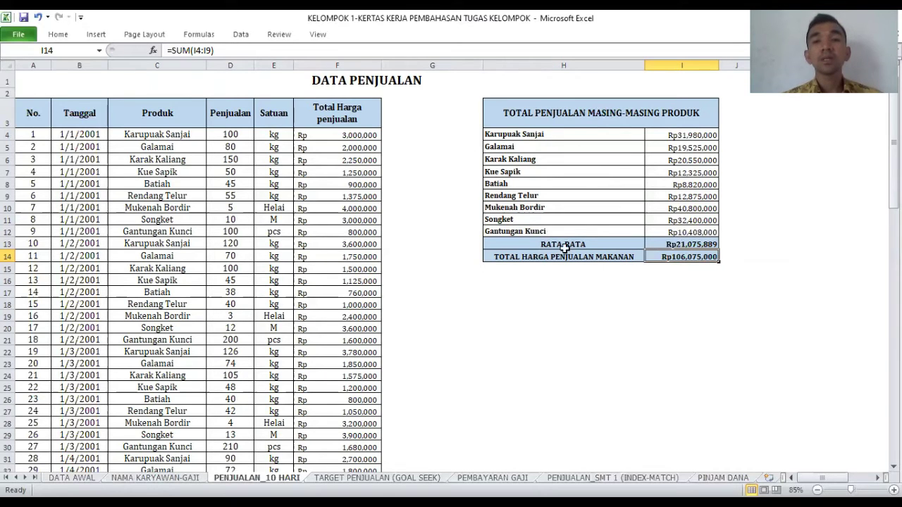
click(669, 246)
click(670, 258)
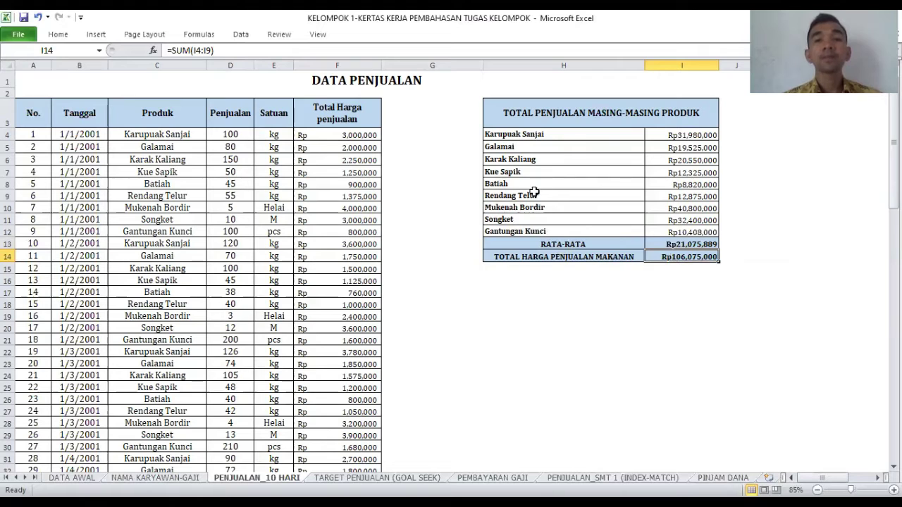
Check the Rendang Telur and Karupuak Sanjai SUMIF totals, then open the PEMBAYARAN GAJI sheet
click(506, 195)
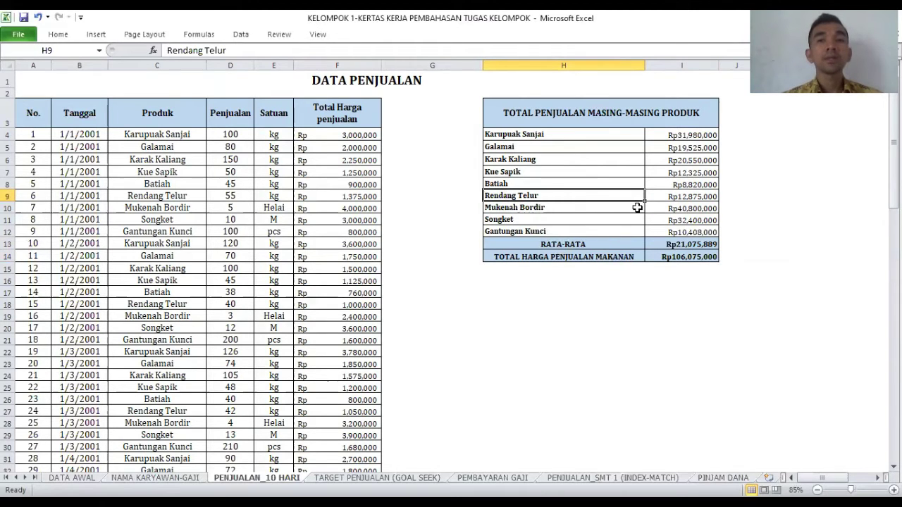
click(678, 197)
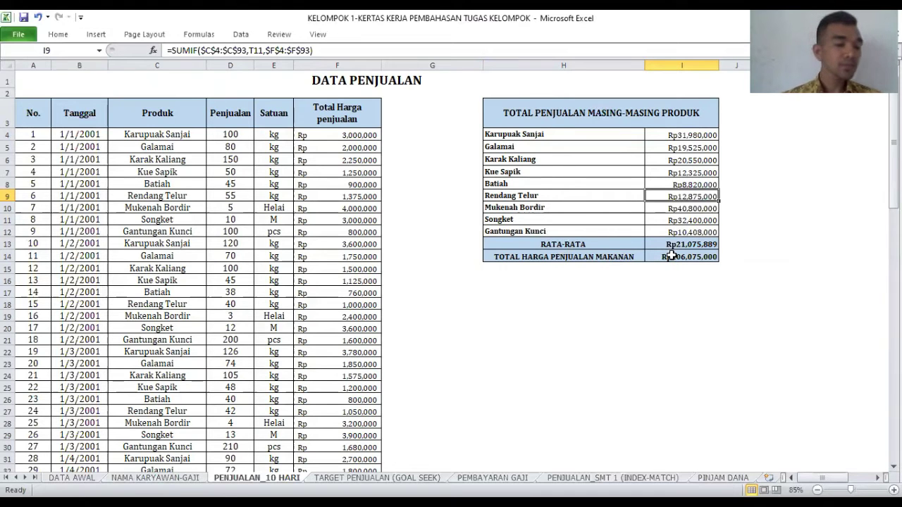
click(676, 134)
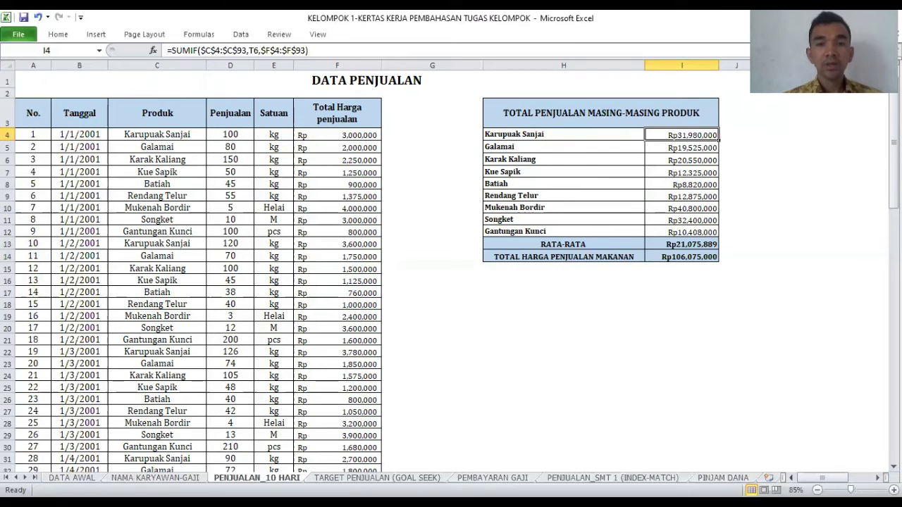
click(493, 477)
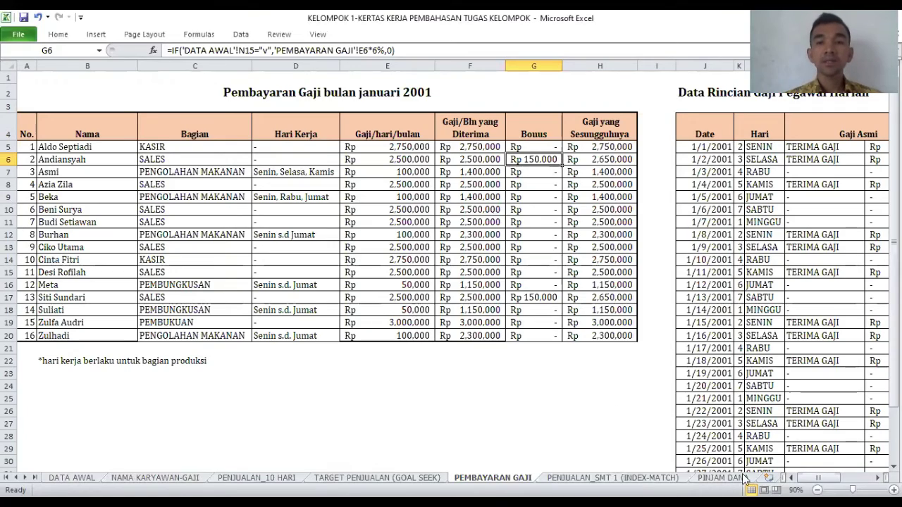
drag(817, 478, 833, 477)
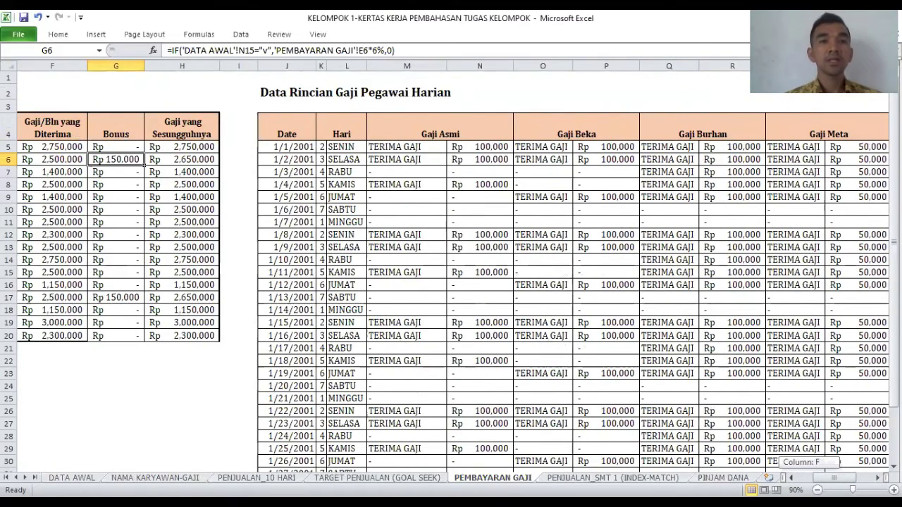
drag(834, 478, 829, 478)
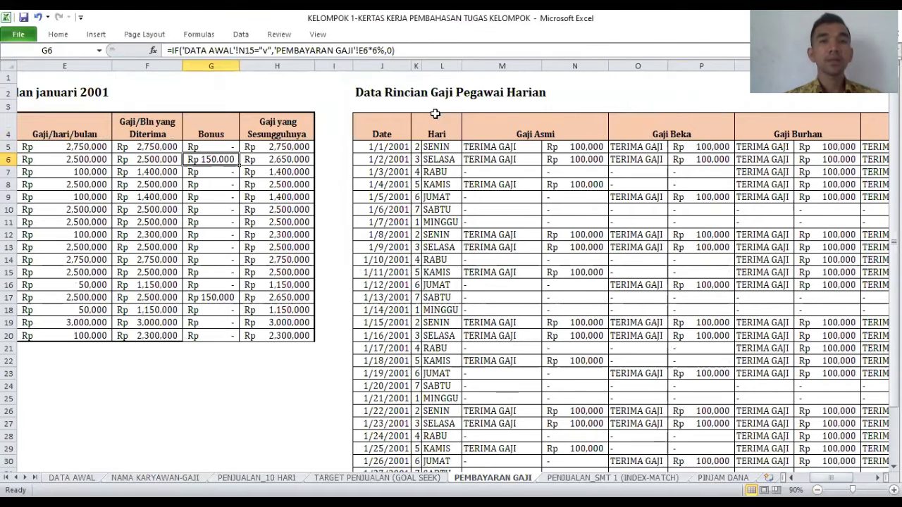
click(496, 147)
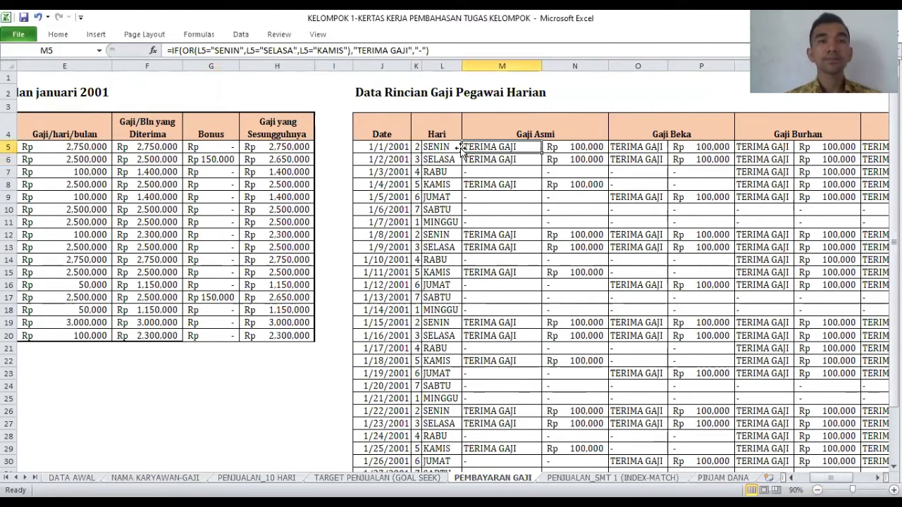
click(438, 147)
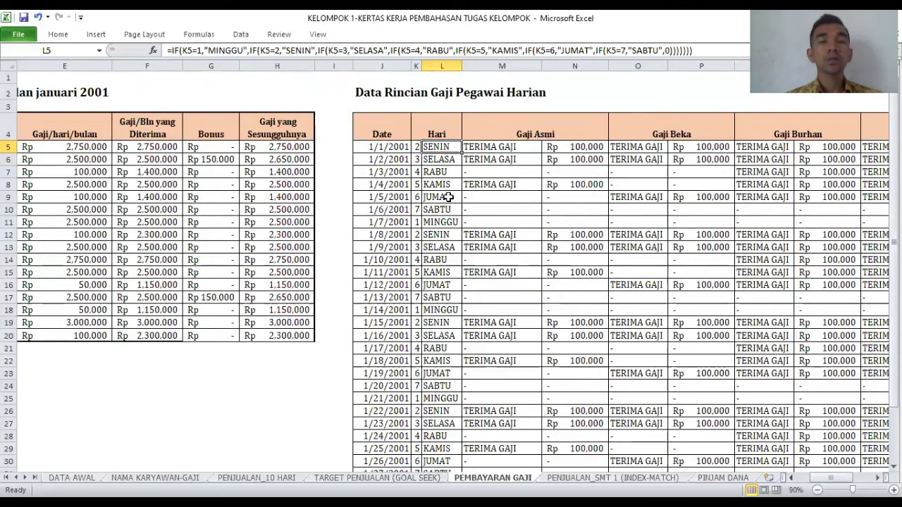
click(415, 148)
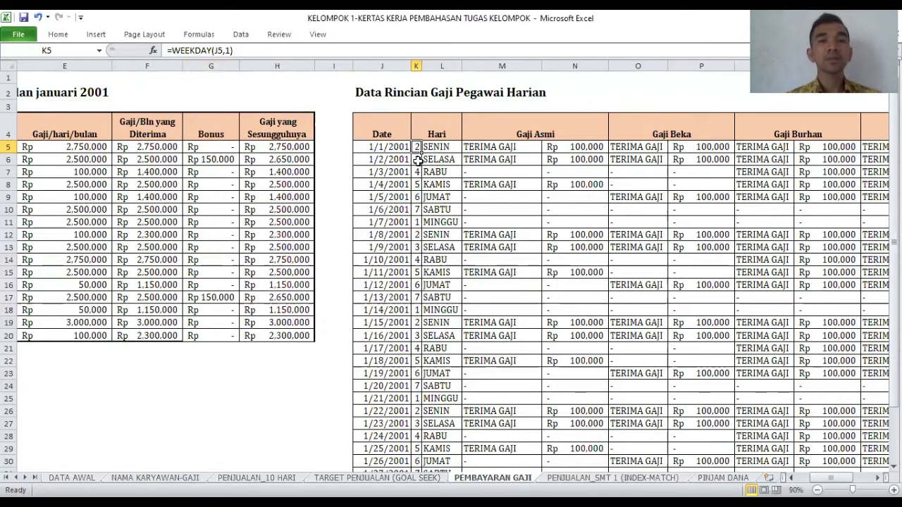
Rebuild K5 as =WEEKDAY(J5,1) so the J5 date returns 2
double_click(416, 147)
key(BackSpace)
key(BackSpace)
click(387, 146)
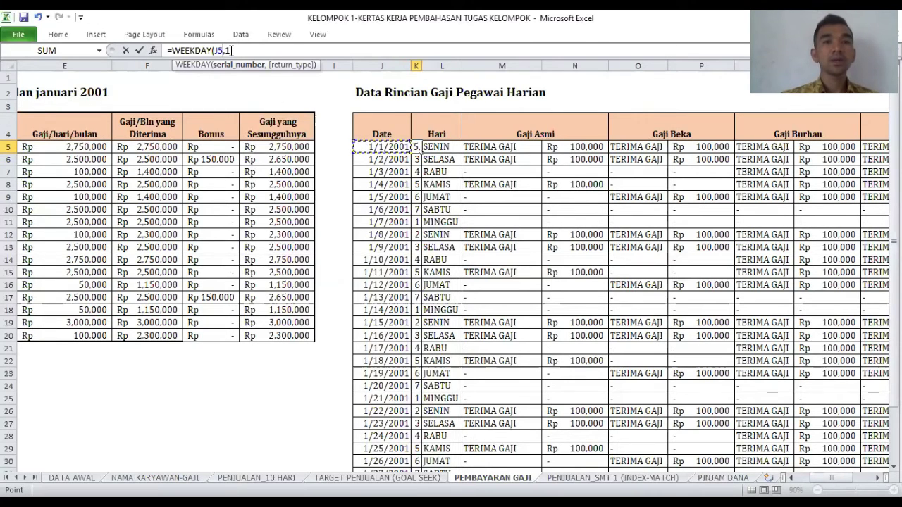
click(232, 50)
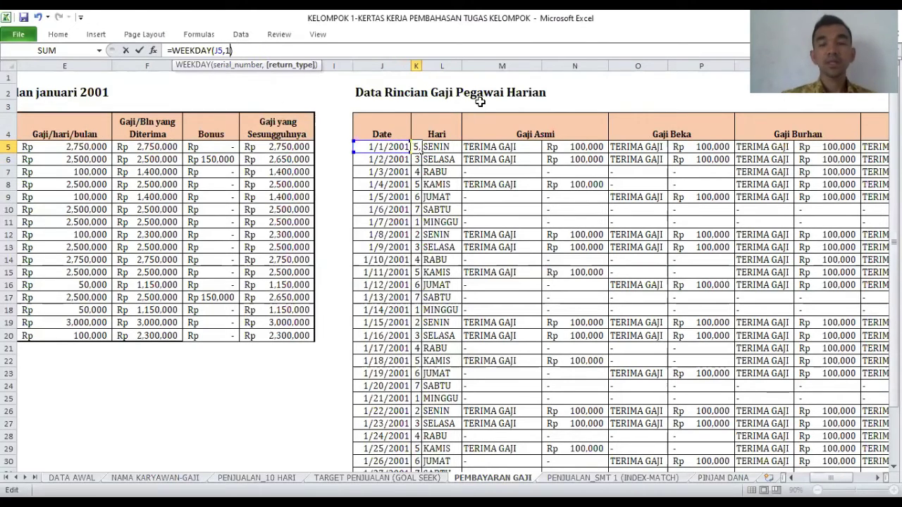
key(BackSpace)
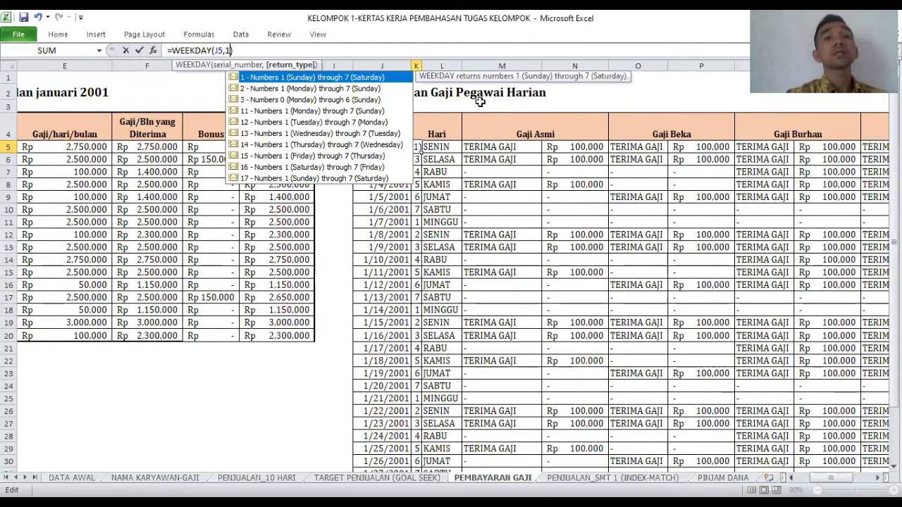
key(Return)
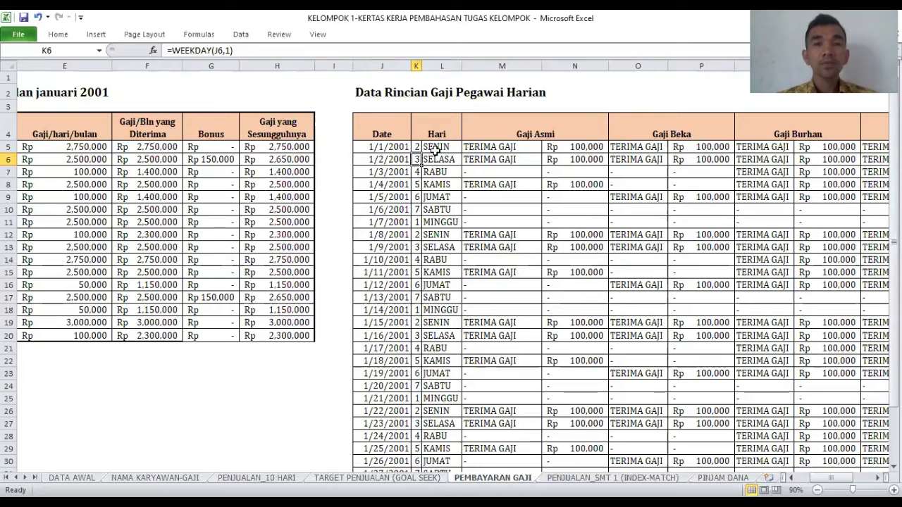
click(439, 145)
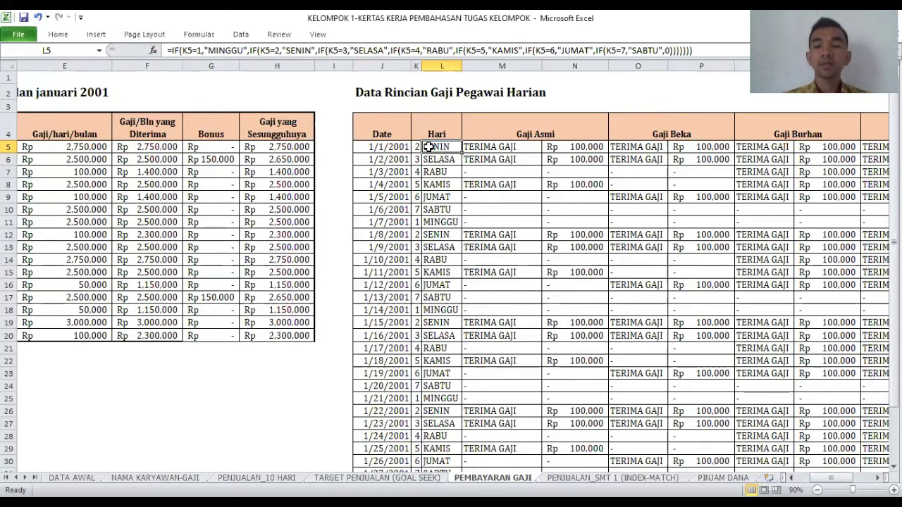
key(Down)
click(440, 147)
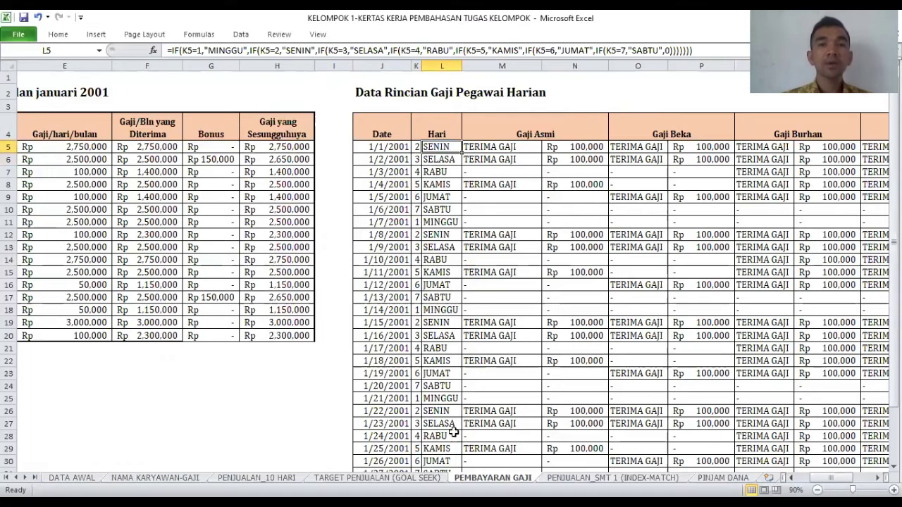
click(489, 146)
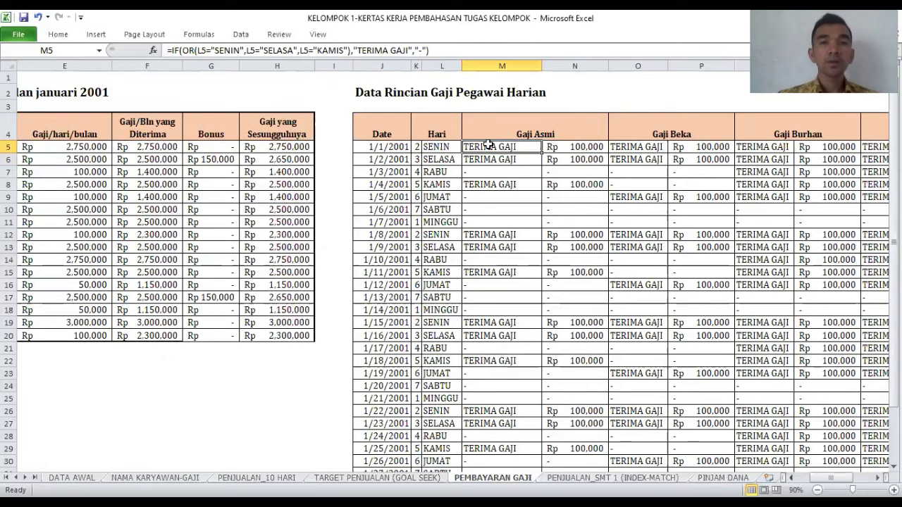
click(573, 150)
click(508, 147)
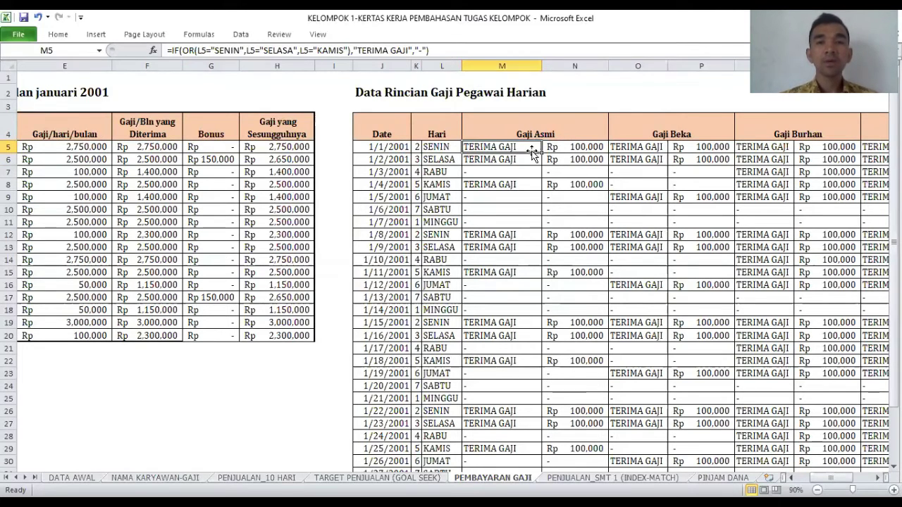
click(572, 147)
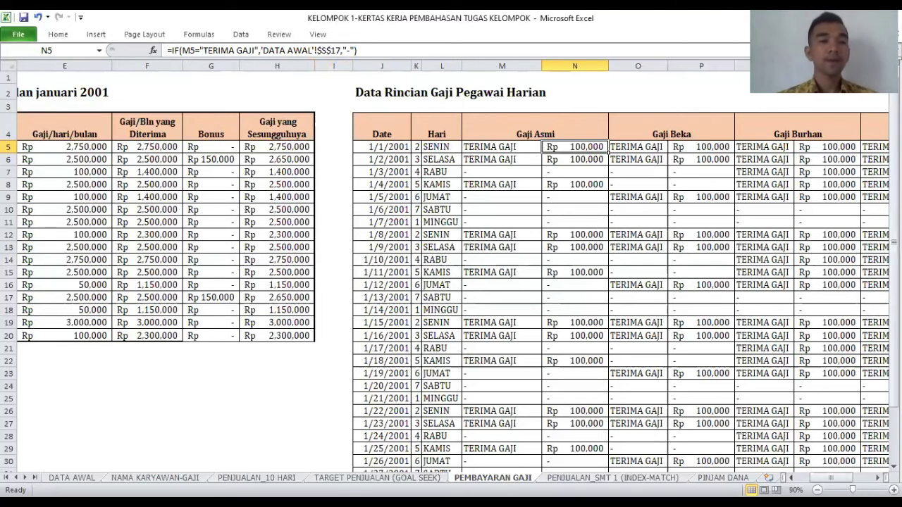
Go to DATA AWAL and check the Gaji rates: Salles 2,500,000 and Pengolahan Makanan 100,000
click(71, 478)
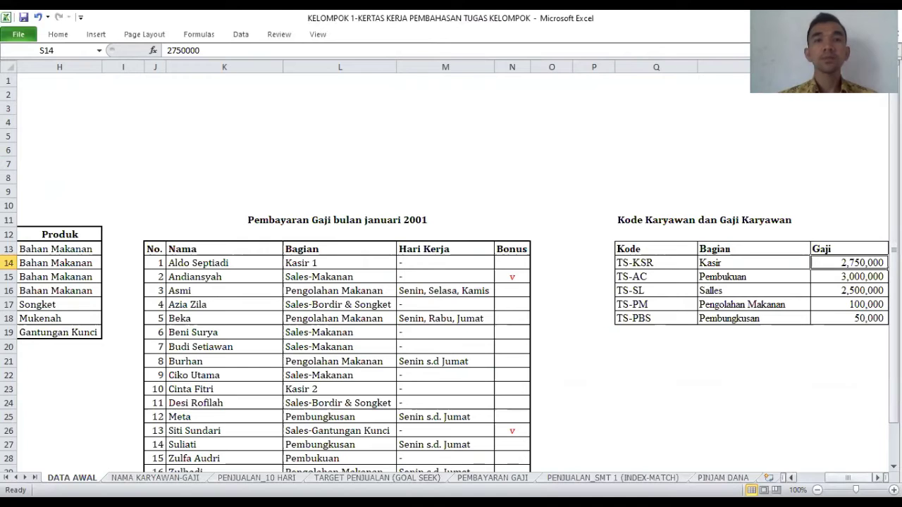
drag(860, 478, 859, 478)
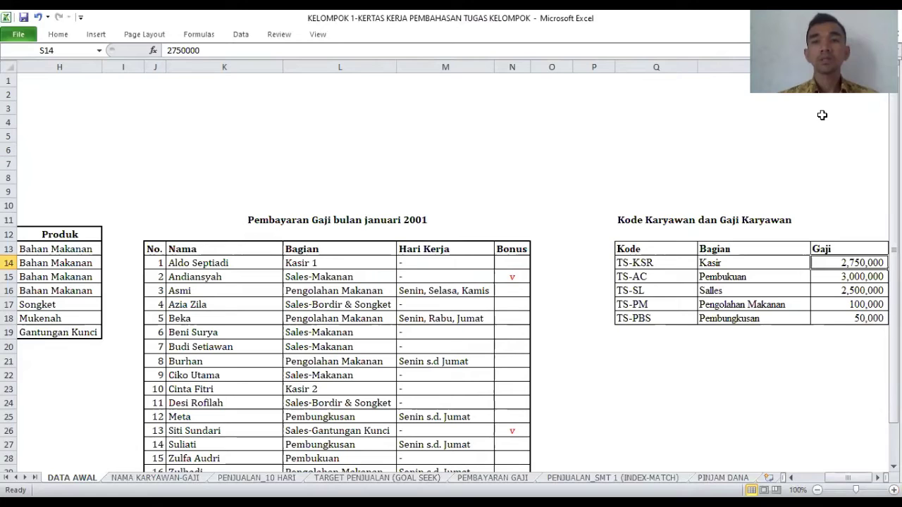
click(851, 290)
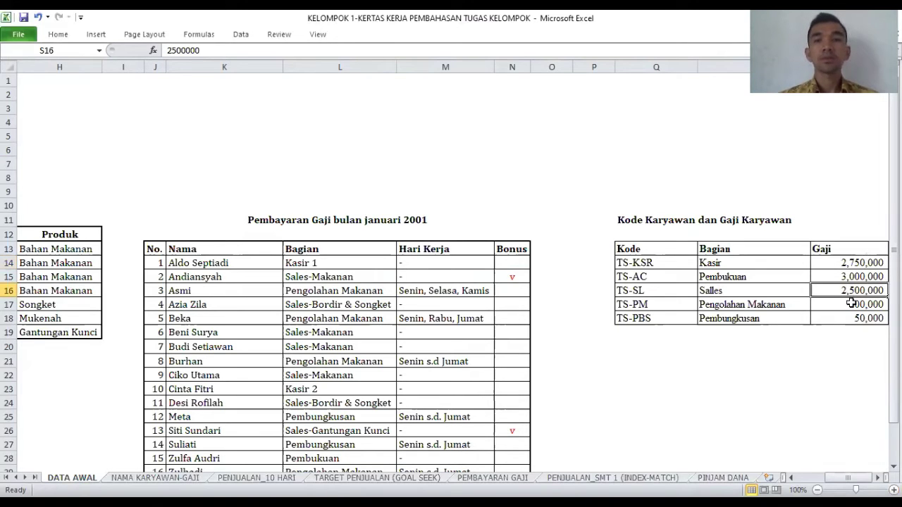
click(861, 307)
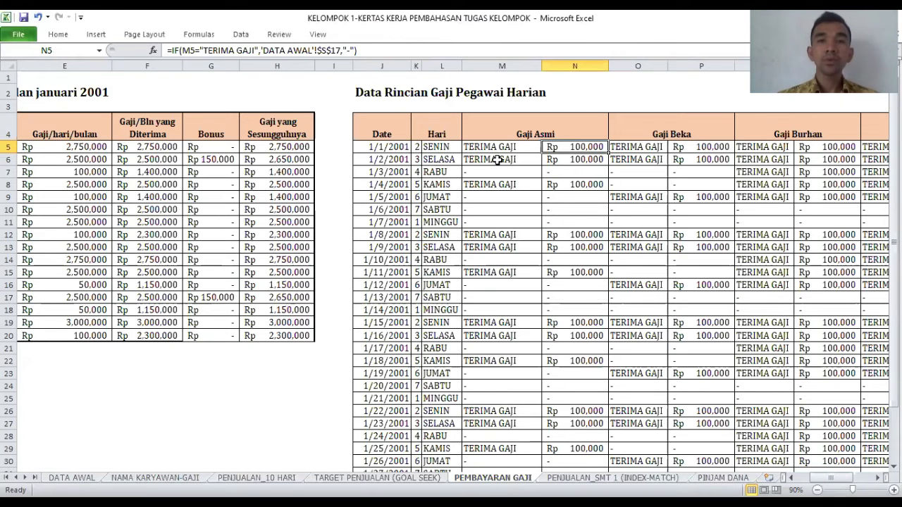
click(556, 160)
click(510, 159)
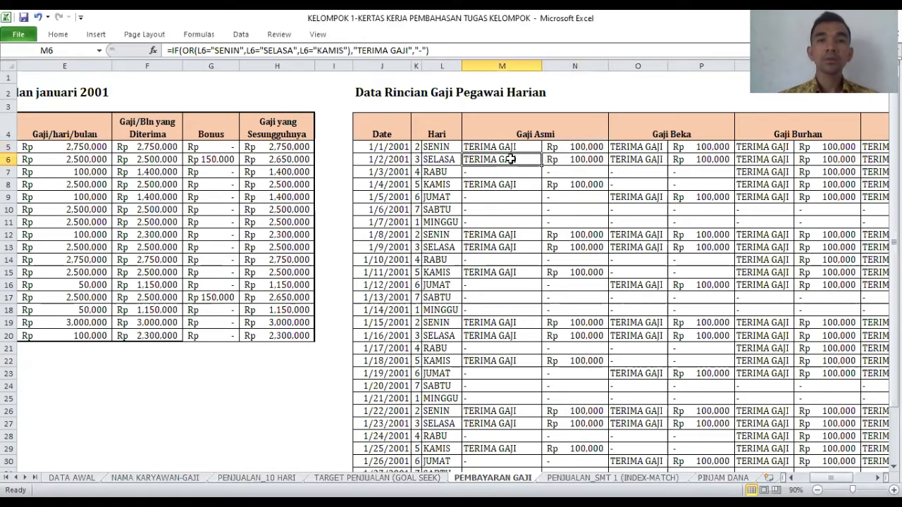
click(556, 159)
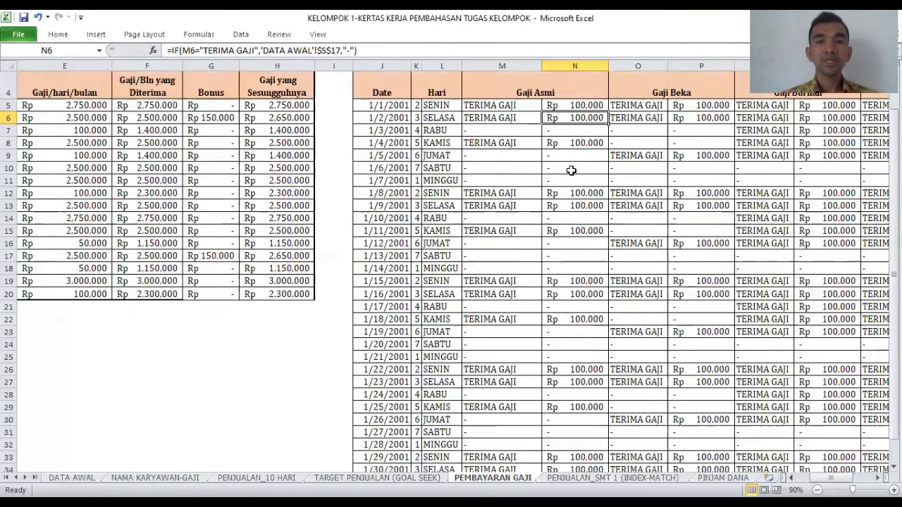
scroll(572, 176, down, 1)
scroll(571, 176, down, 3)
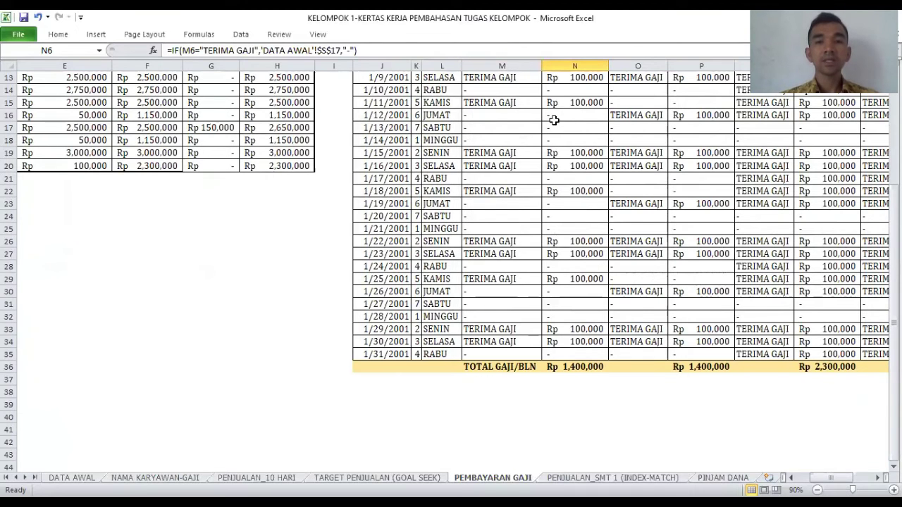
scroll(556, 119, down, 1)
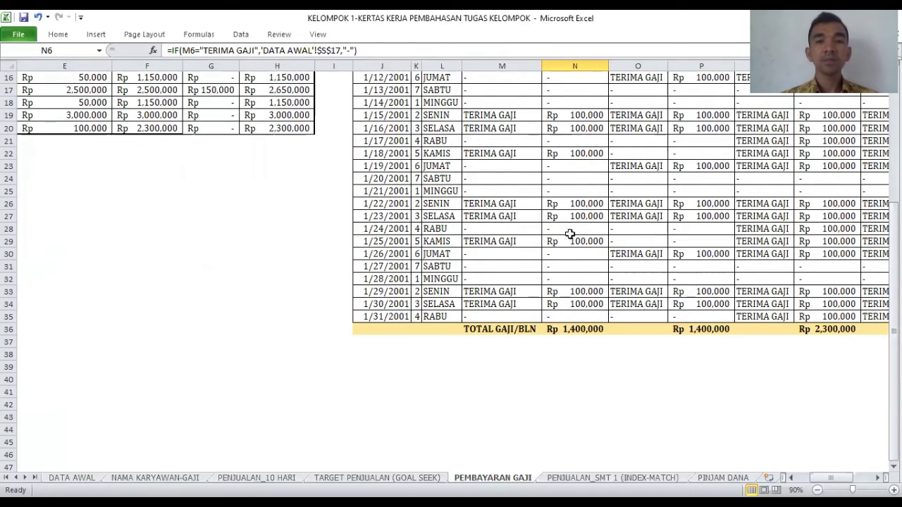
click(570, 331)
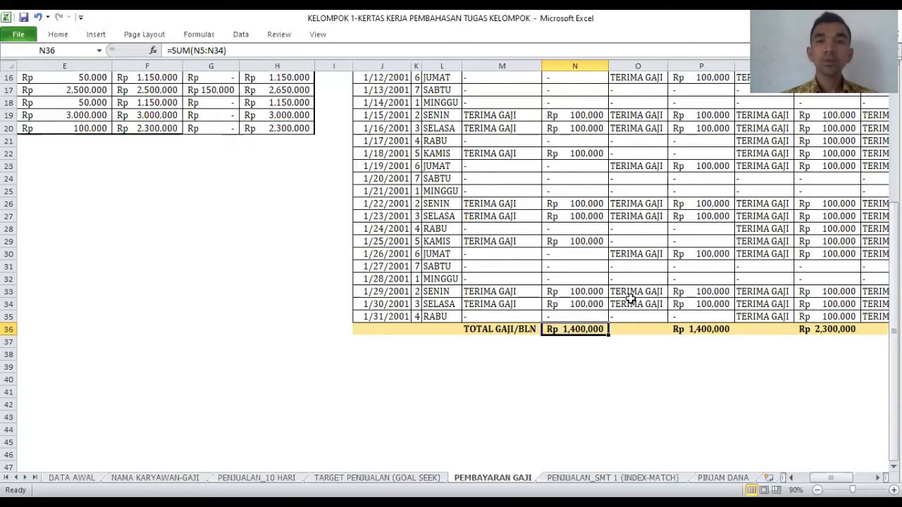
click(831, 477)
drag(831, 478, 817, 477)
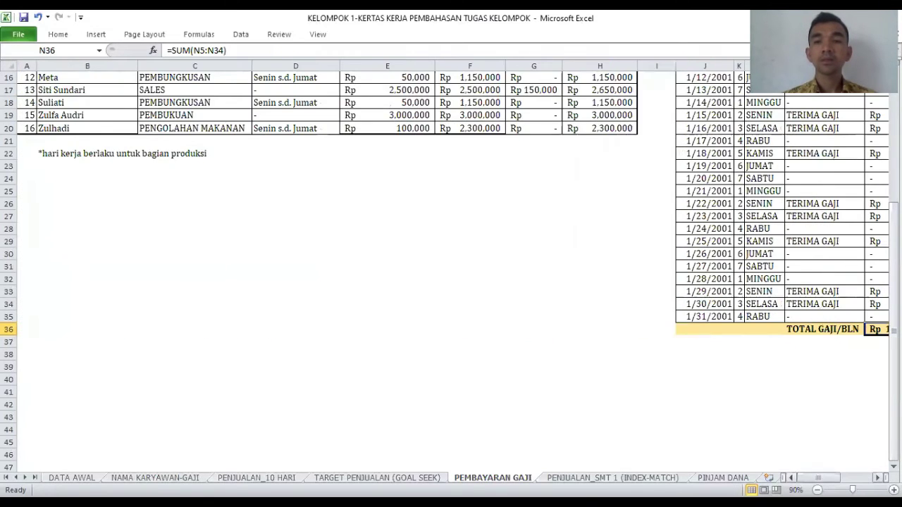
Review the G5/G6 bonus, E6 daily wage and F6 monthly pay formulas, then open TARGET PENJUALAN (GOAL SEEK)
scroll(259, 221, up, 3)
scroll(259, 221, up, 2)
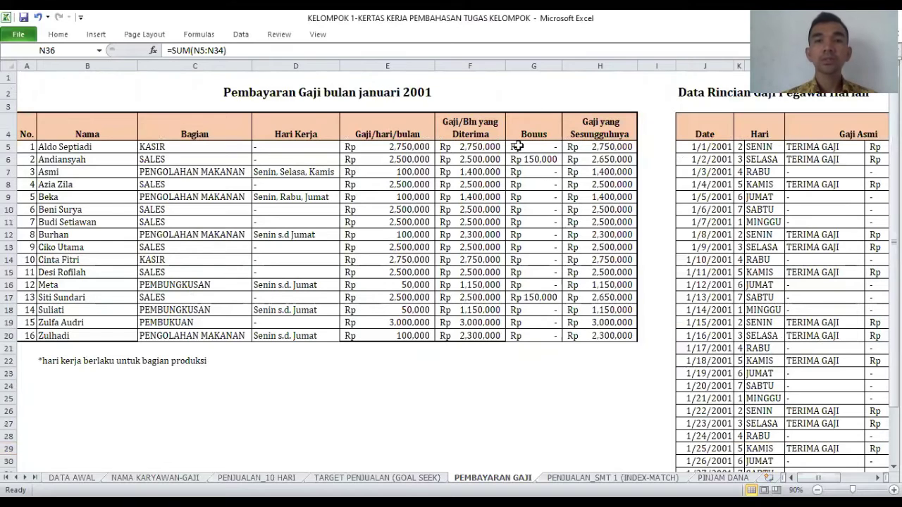
click(545, 146)
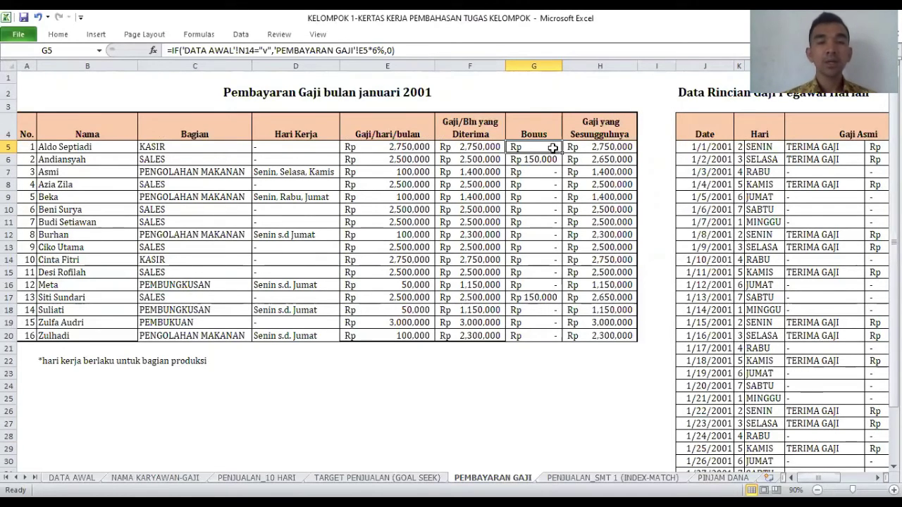
click(536, 161)
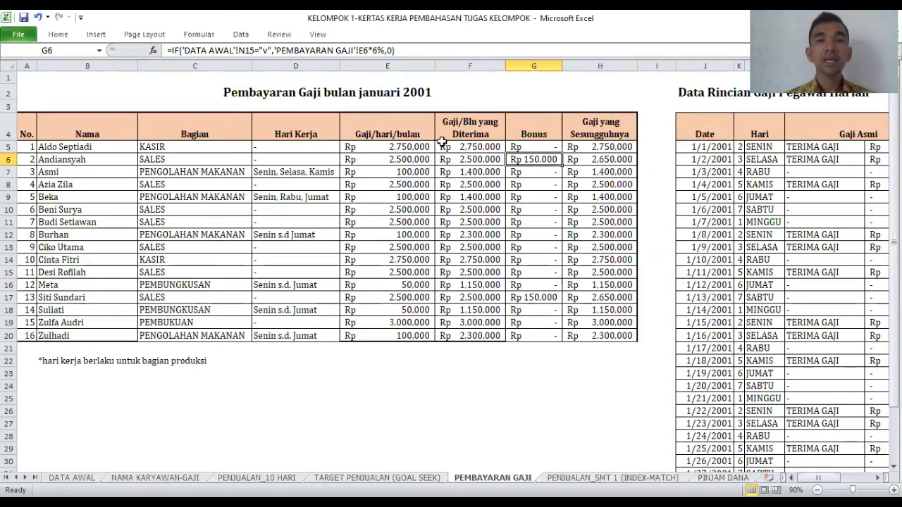
click(402, 160)
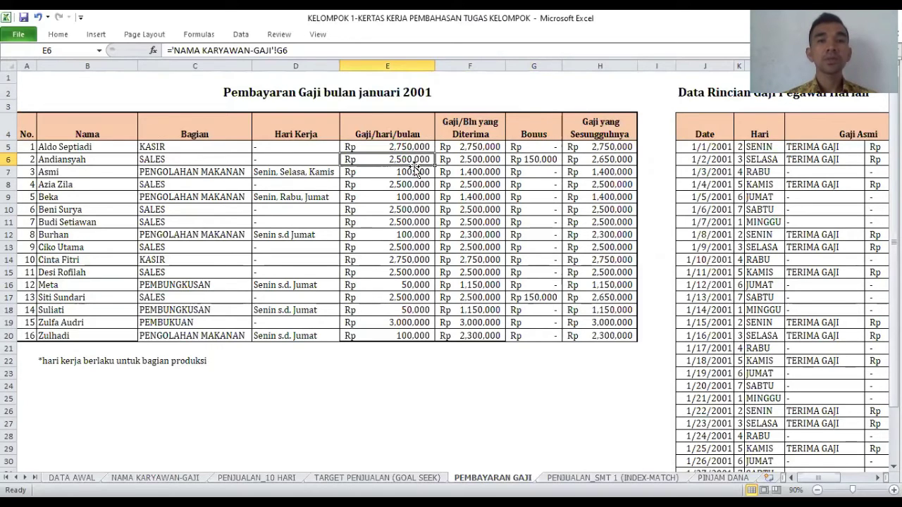
click(484, 163)
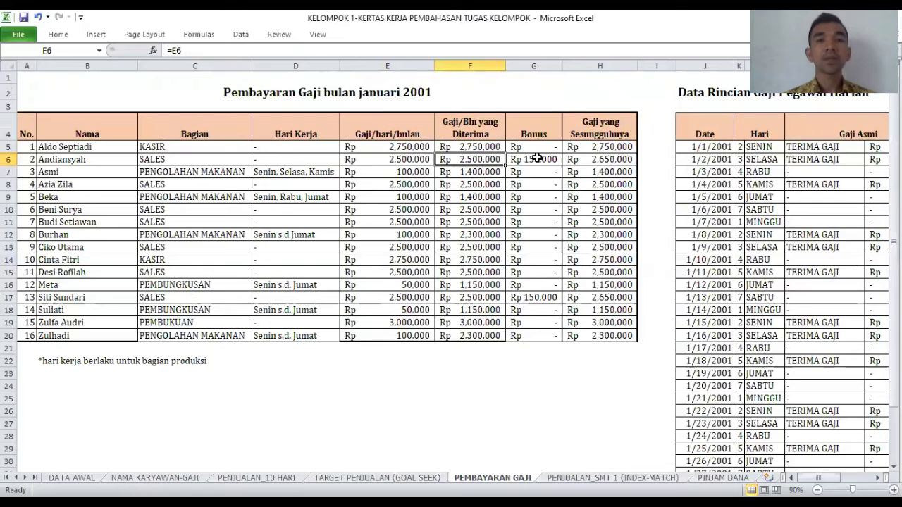
click(543, 161)
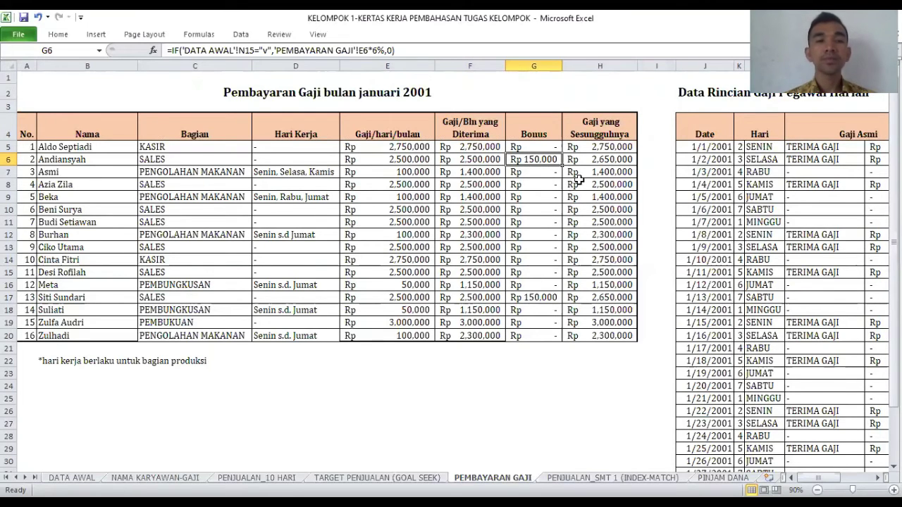
scroll(387, 214, down, 3)
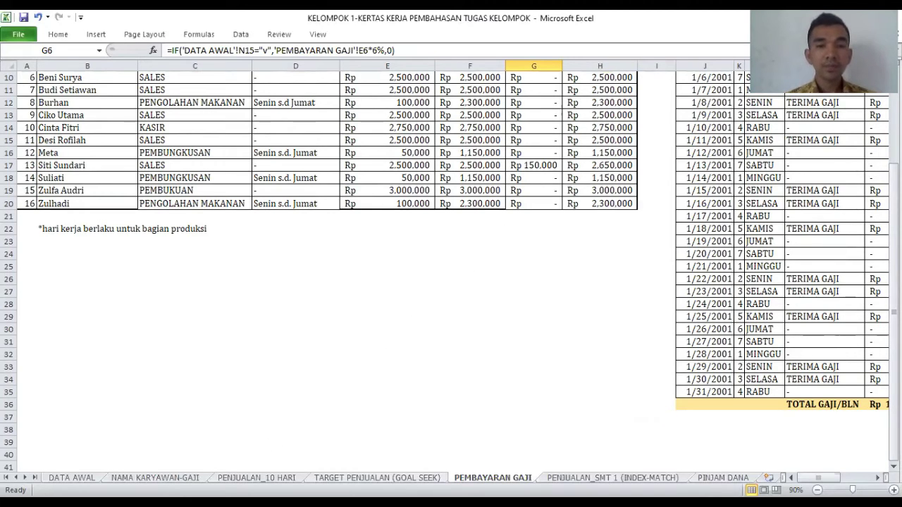
click(377, 477)
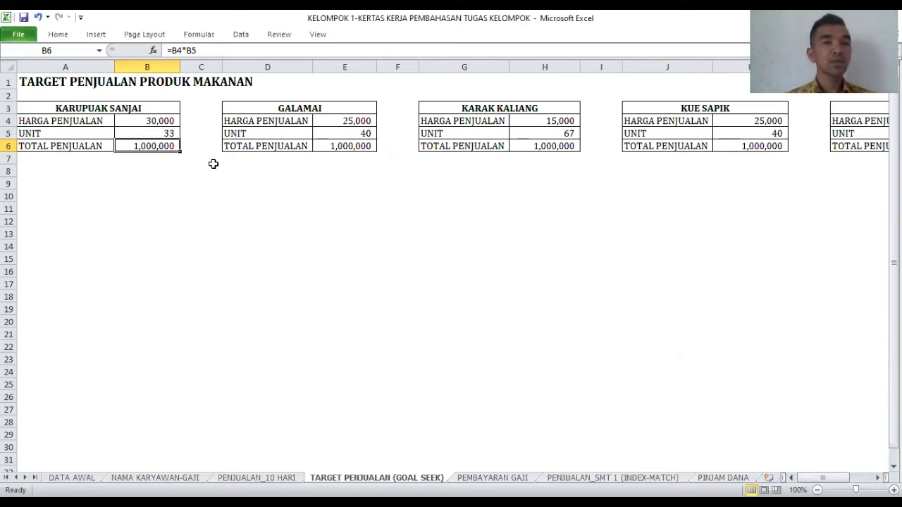
click(141, 120)
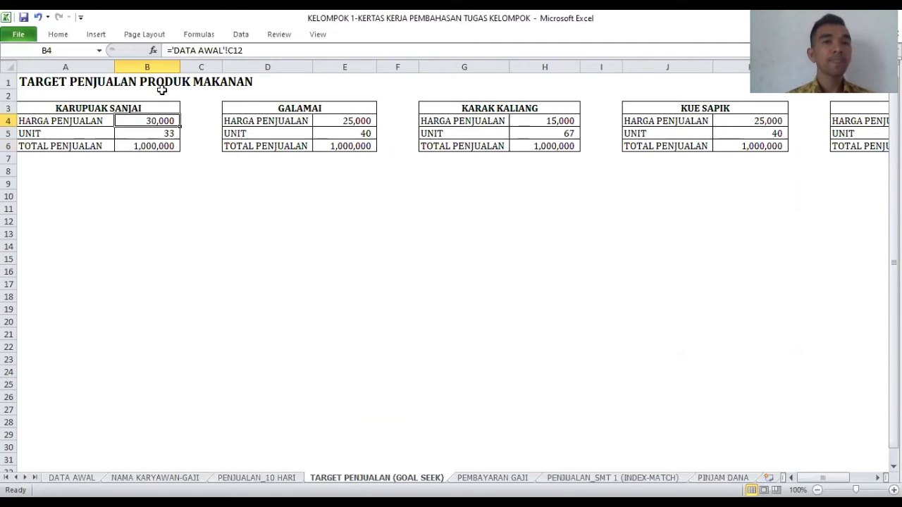
click(152, 136)
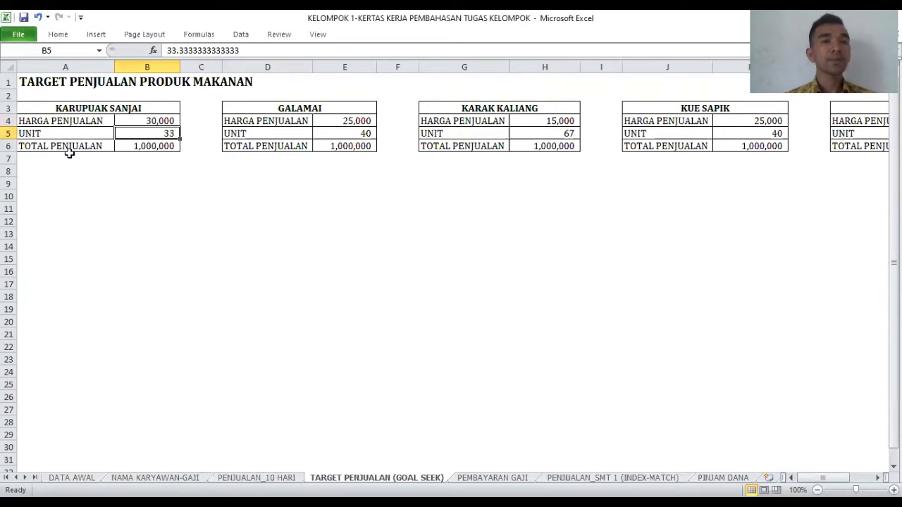
click(129, 152)
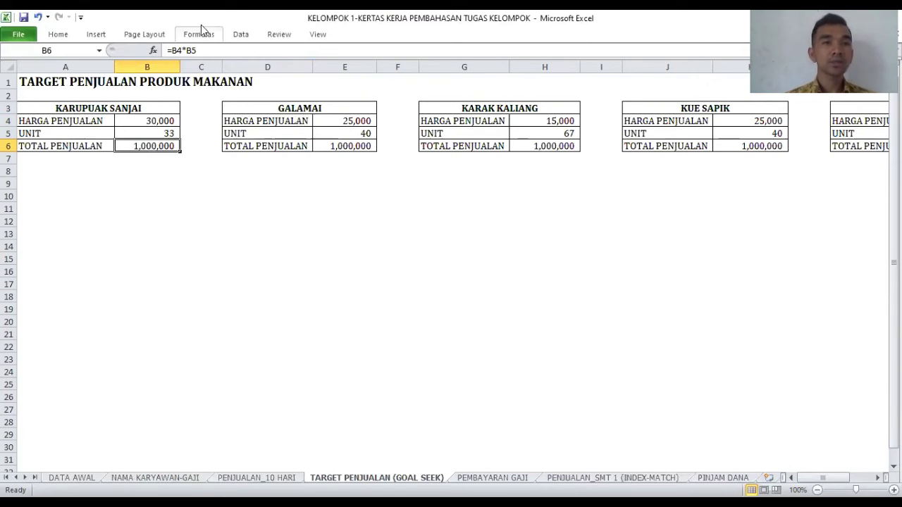
Run Goal Seek with set cell B6, target value 1000000 and changing cell B5
click(243, 34)
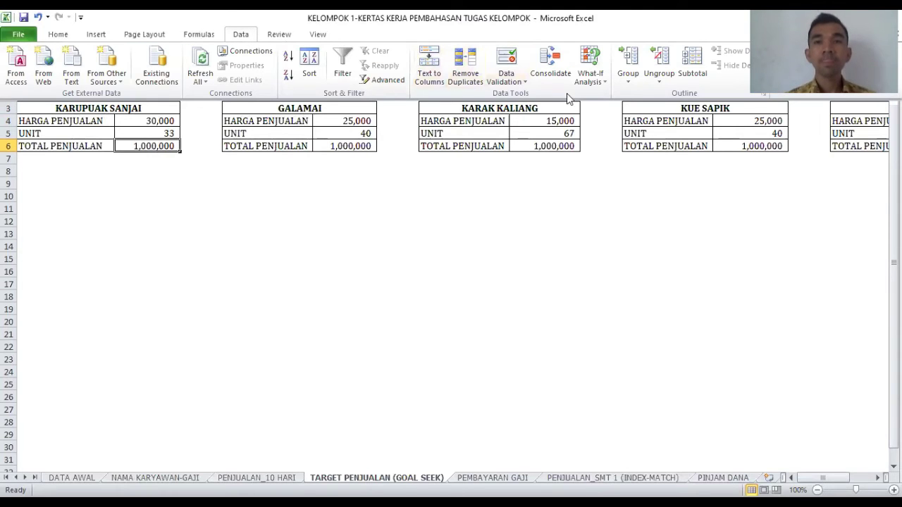
click(603, 83)
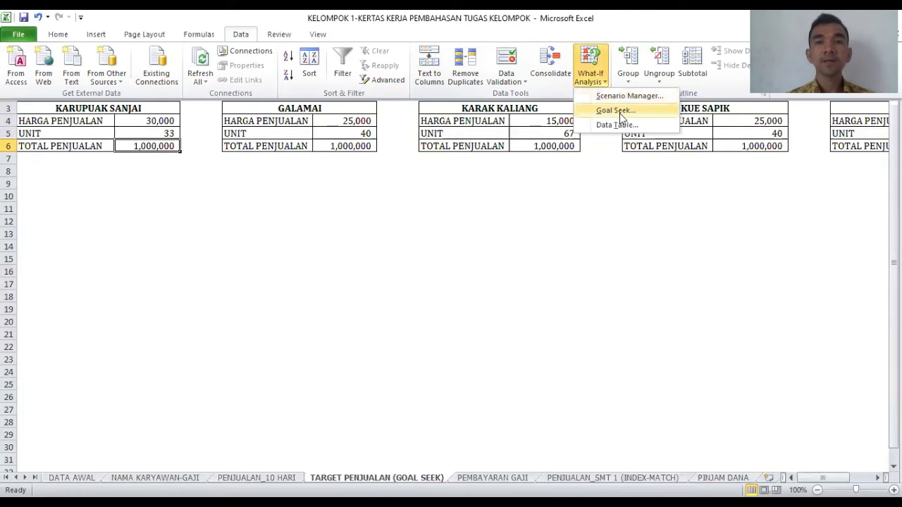
click(620, 111)
click(146, 133)
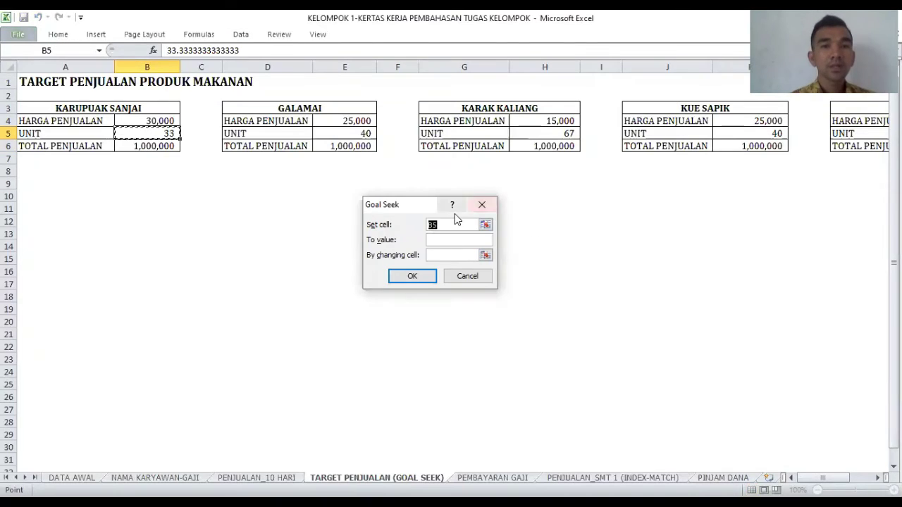
click(449, 224)
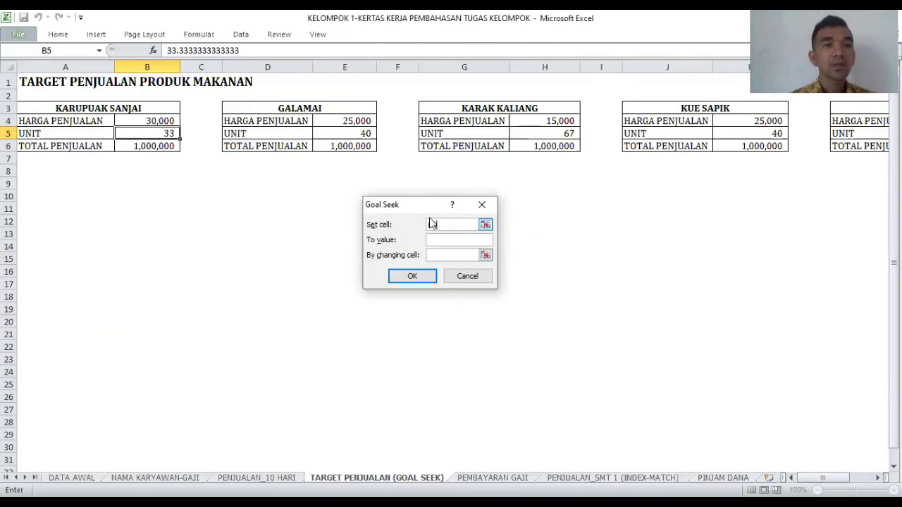
click(166, 144)
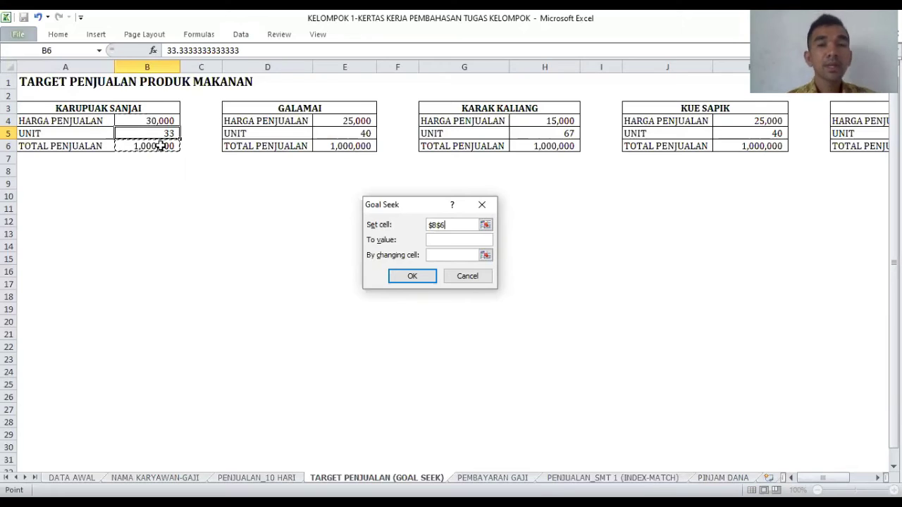
click(459, 240)
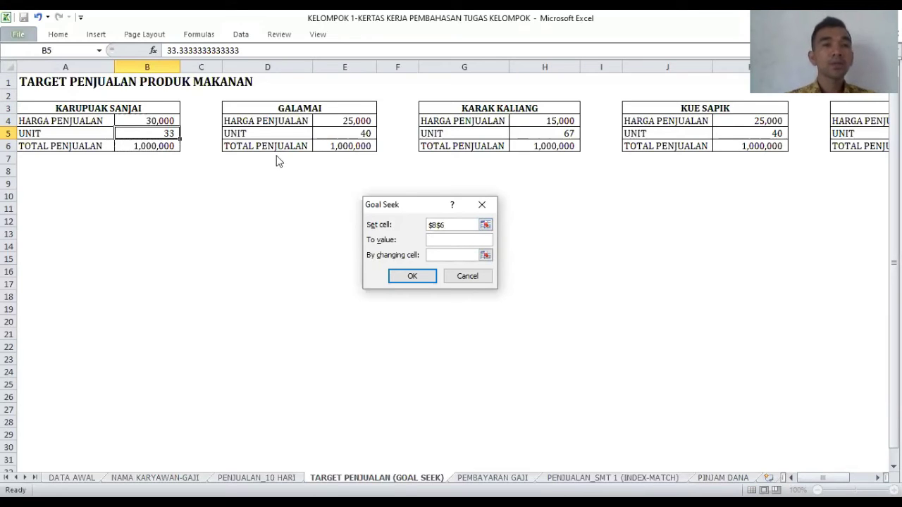
text(1000000)
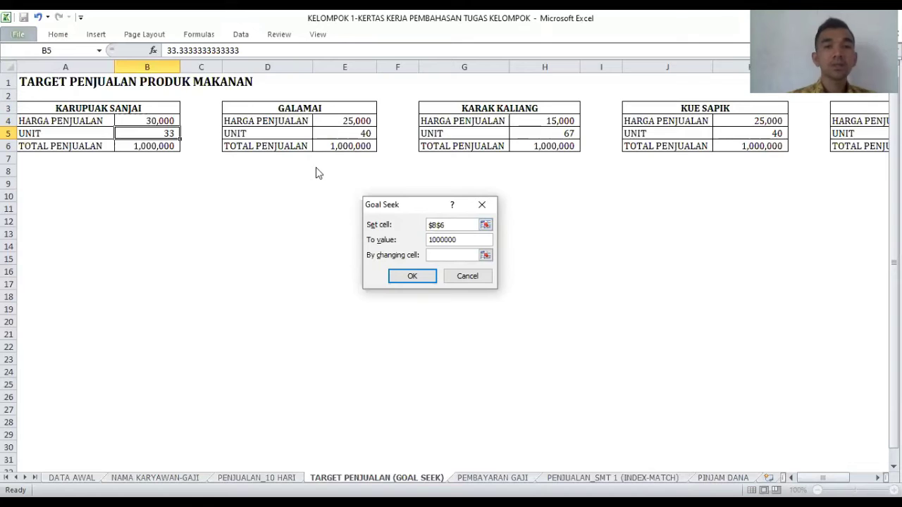
click(454, 255)
click(147, 133)
click(405, 278)
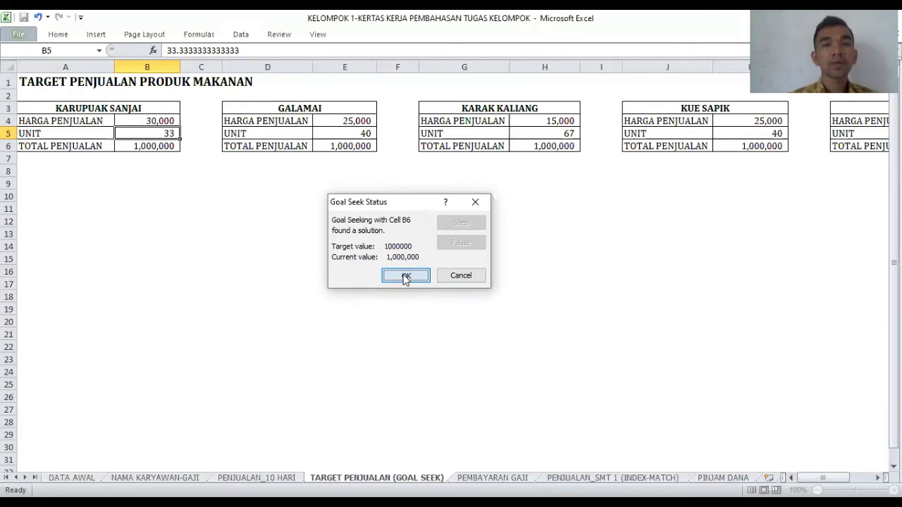
click(406, 277)
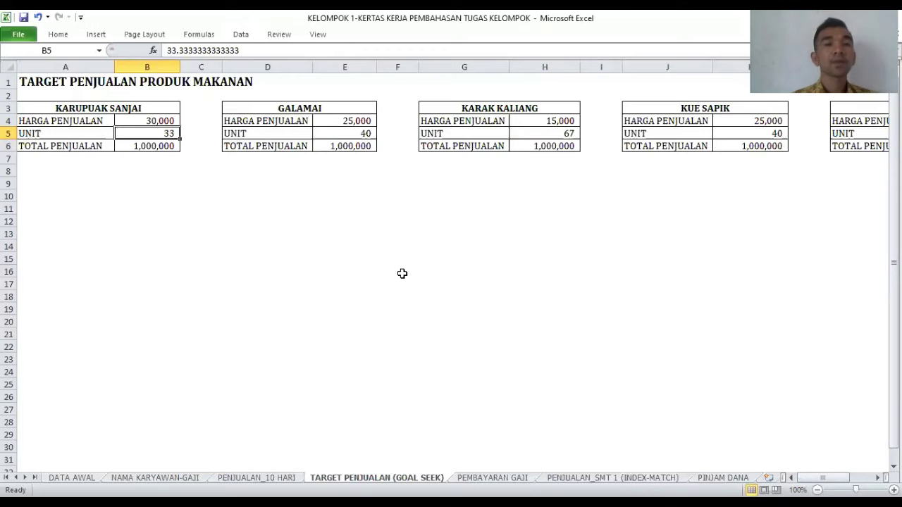
Undo the Goal Seek result and enter whole units in B5, first 33, then 34
click(134, 152)
click(150, 132)
key(ctrl+z)
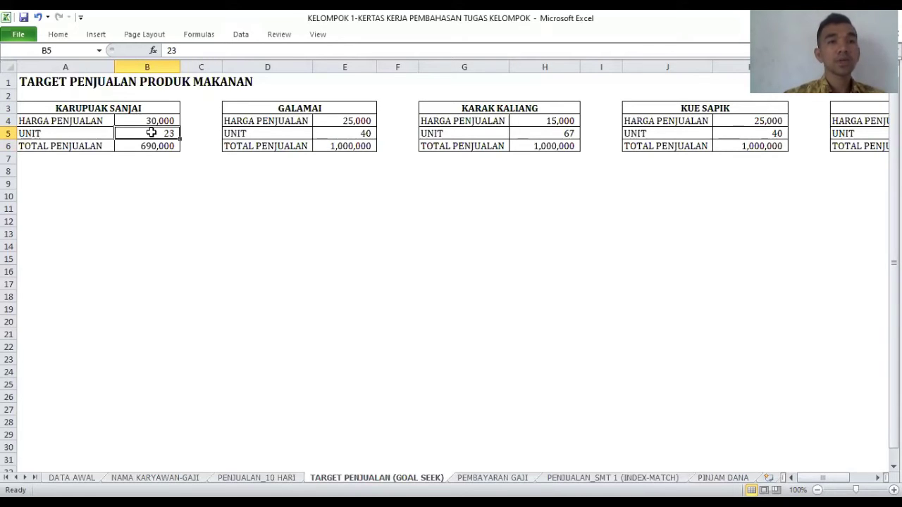
text(33)
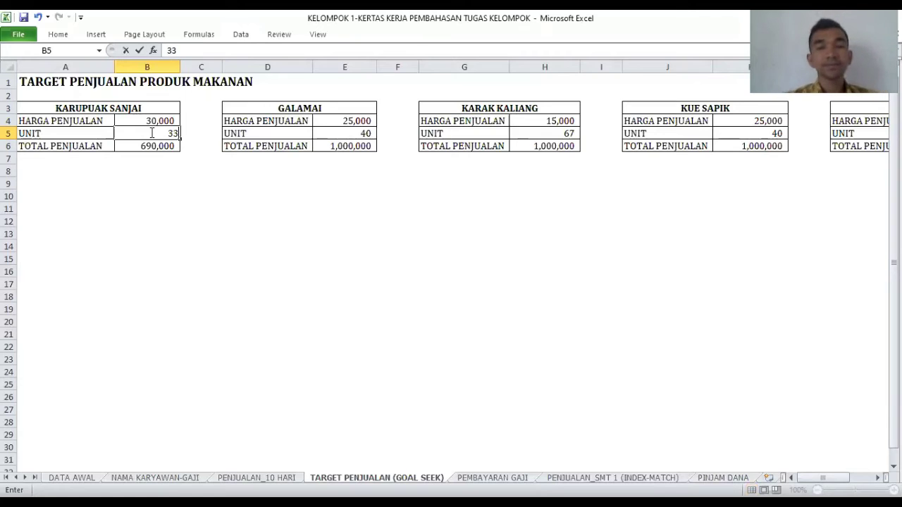
key(Return)
click(163, 159)
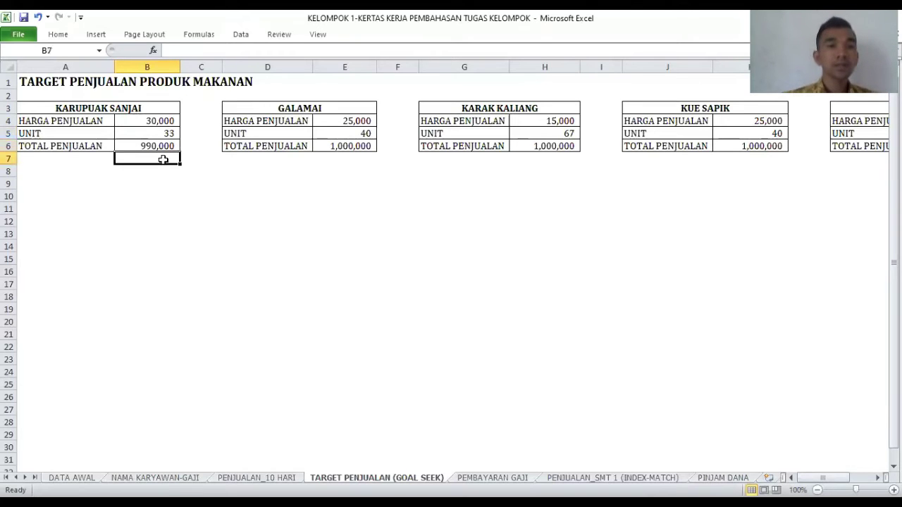
click(162, 133)
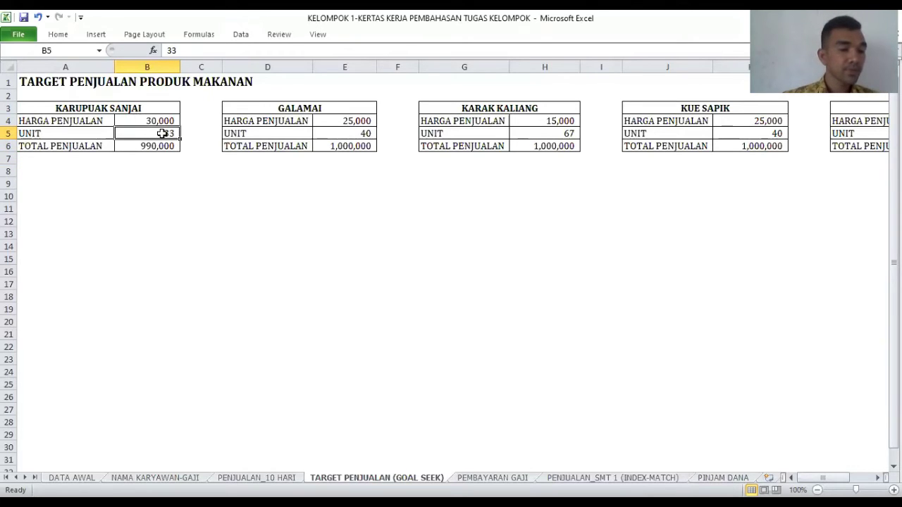
text(34)
key(Return)
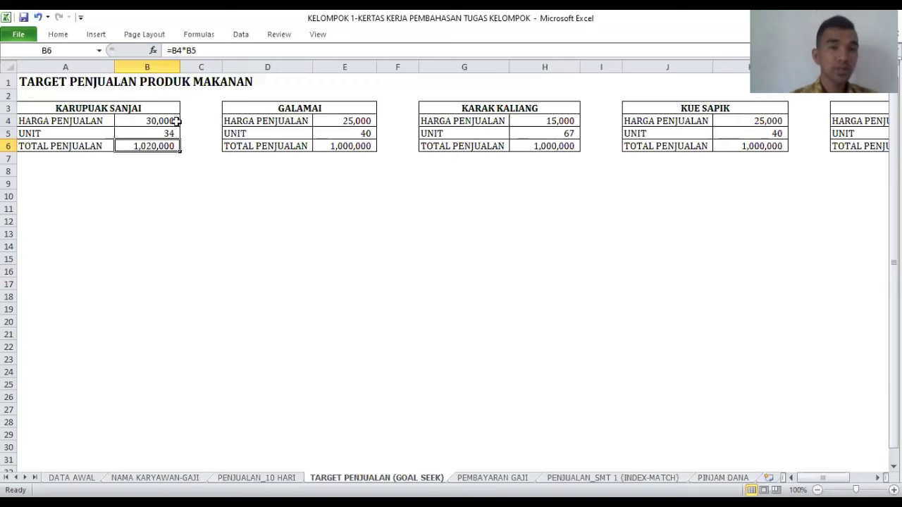
click(144, 133)
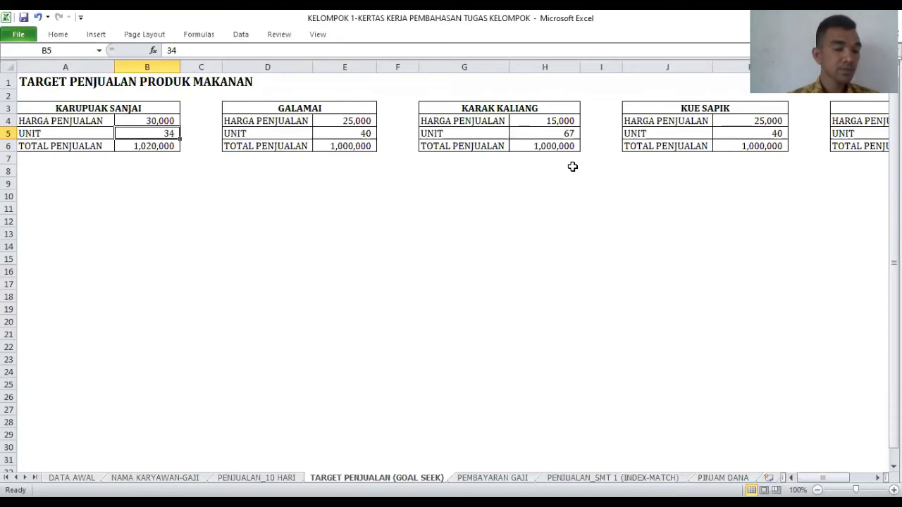
Move from the goal-seek results to the PENJUALAN_SMT 1 (INDEX-MATCH) semester sales sheet
scroll(221, 168, down, 2)
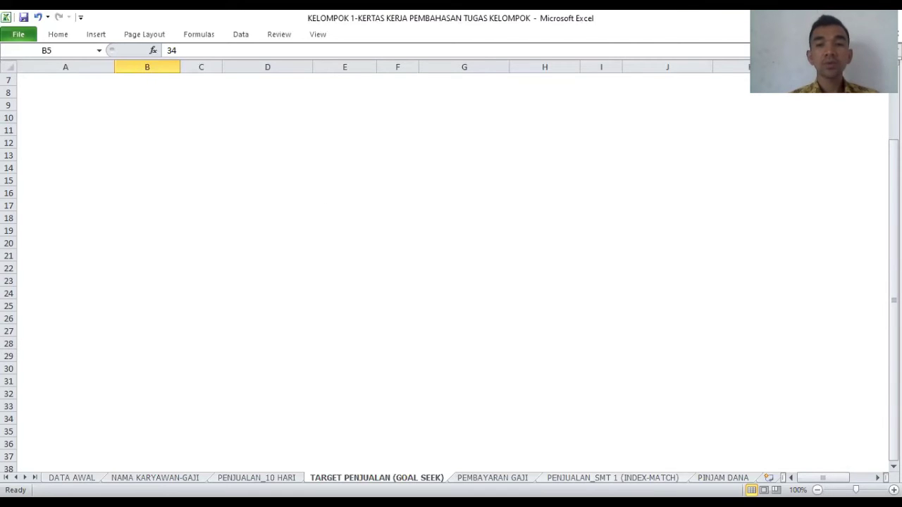
key(ctrl+Page_Down)
key(ctrl+Page_Down)
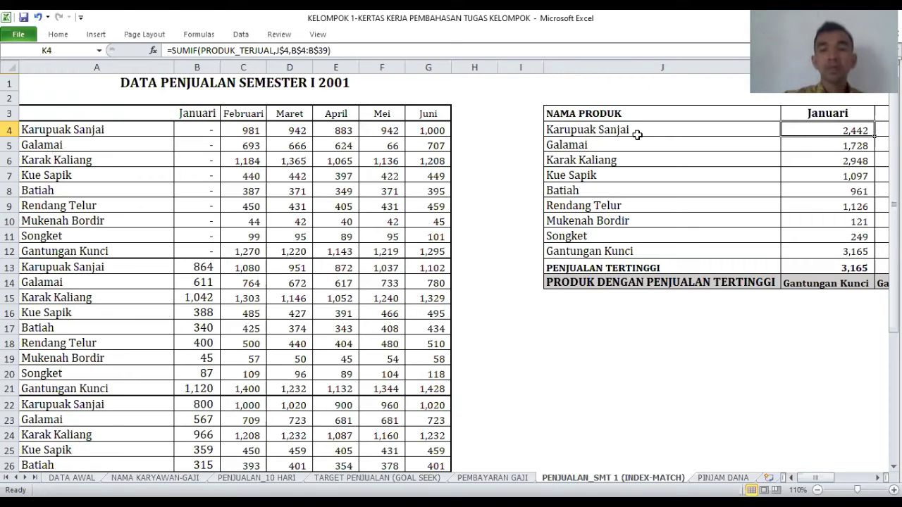
text(=)
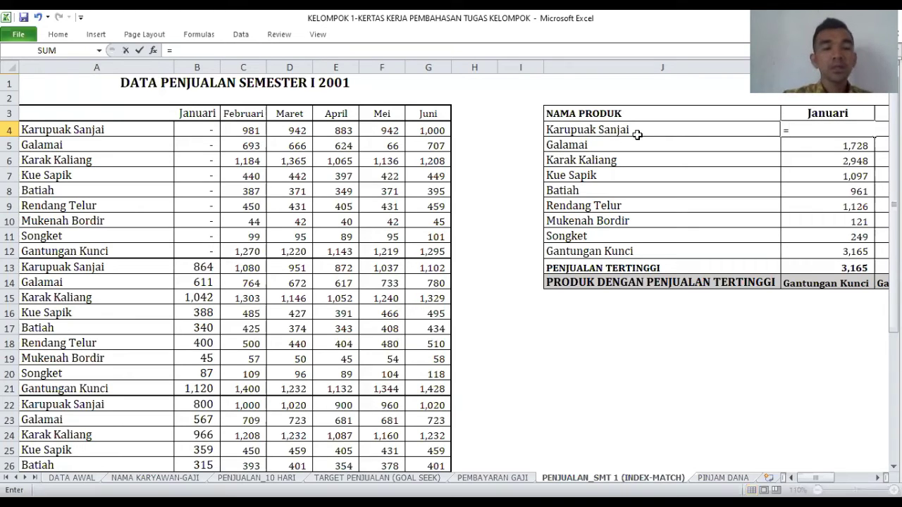
text(sum)
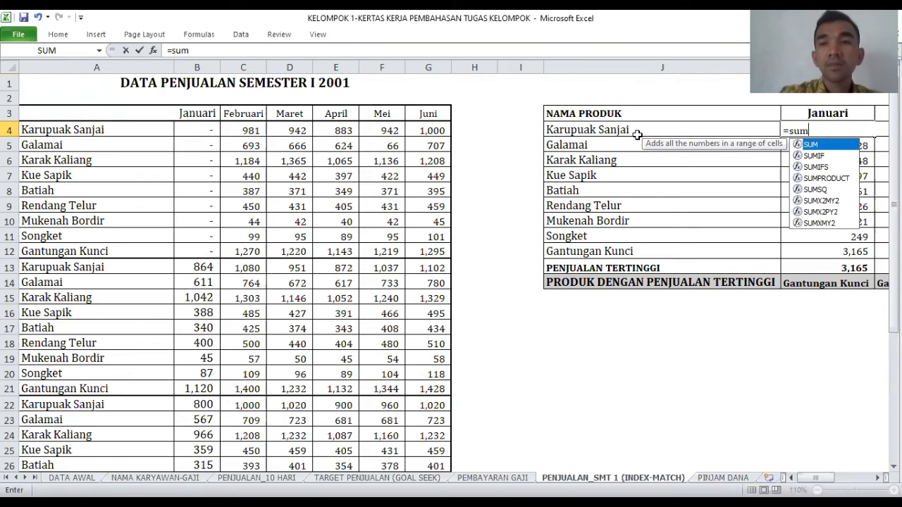
click(821, 156)
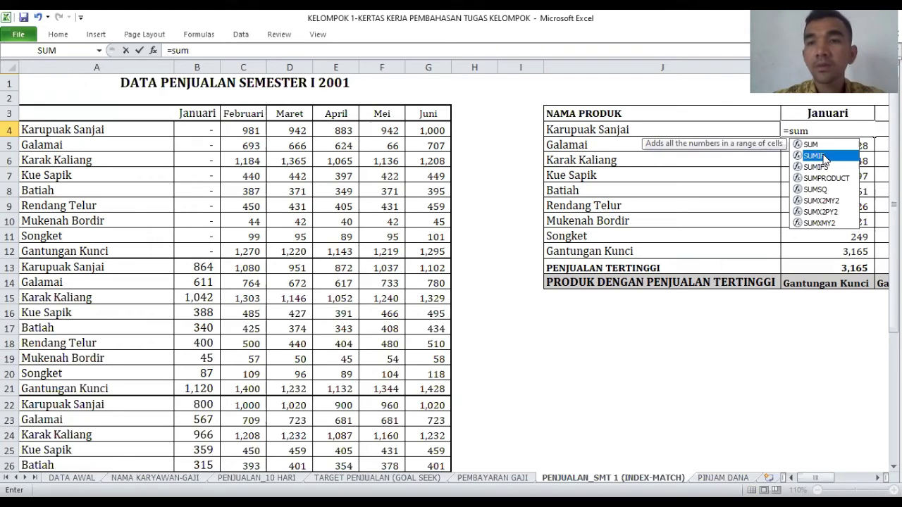
double_click(803, 157)
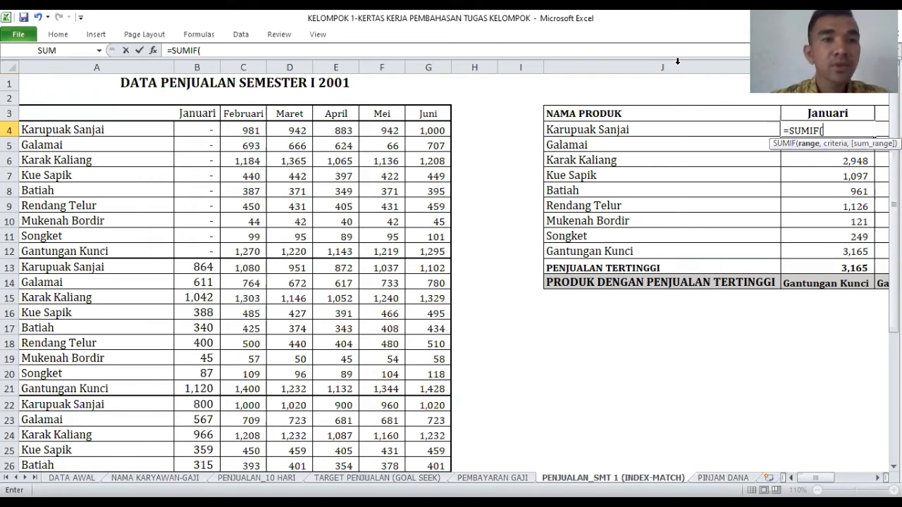
drag(122, 129, 114, 152)
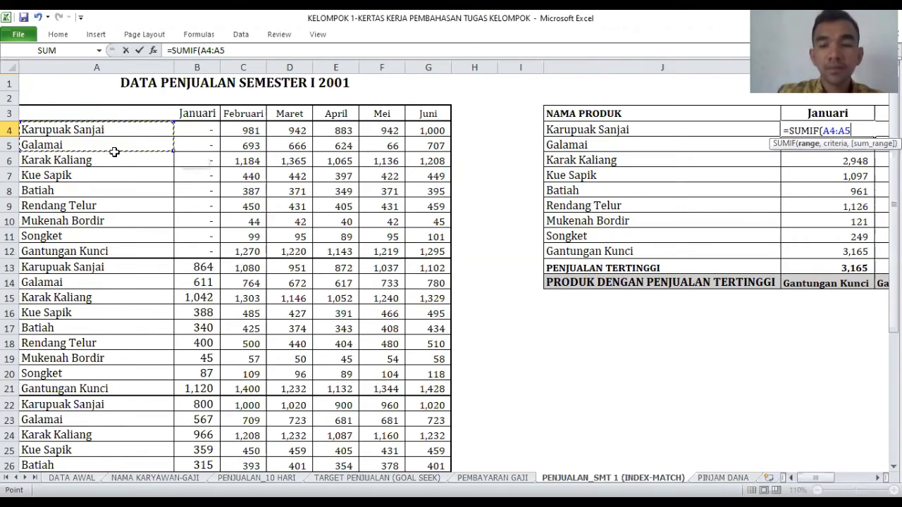
drag(115, 151, 120, 381)
text(,)
scroll(413, 292, up, 1)
scroll(441, 292, up, 2)
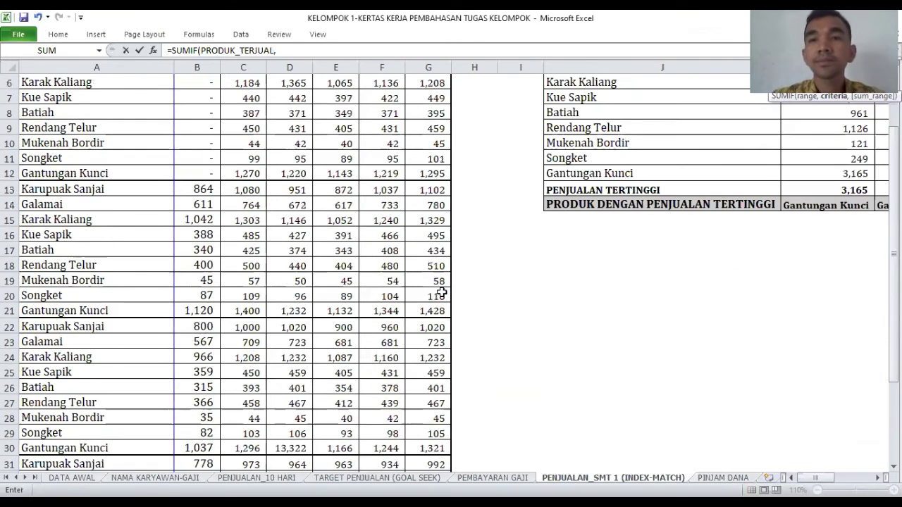
scroll(441, 292, up, 2)
click(618, 131)
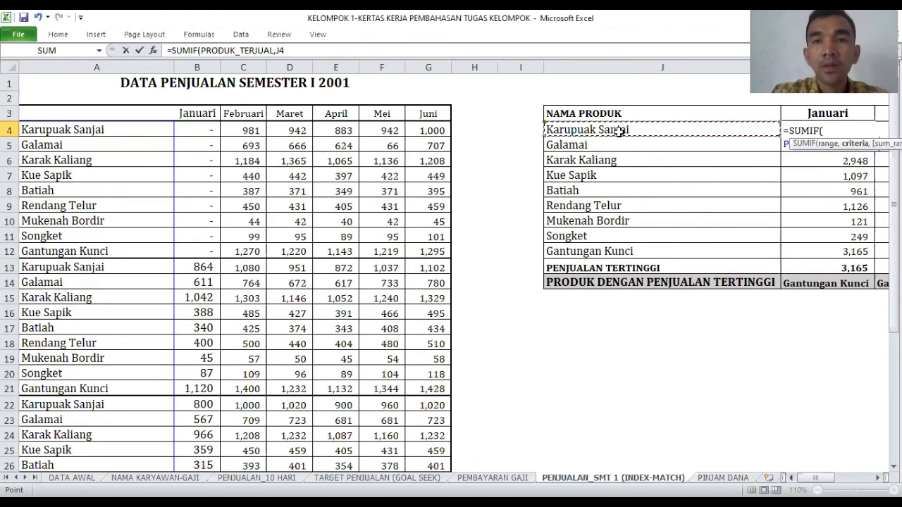
text(,)
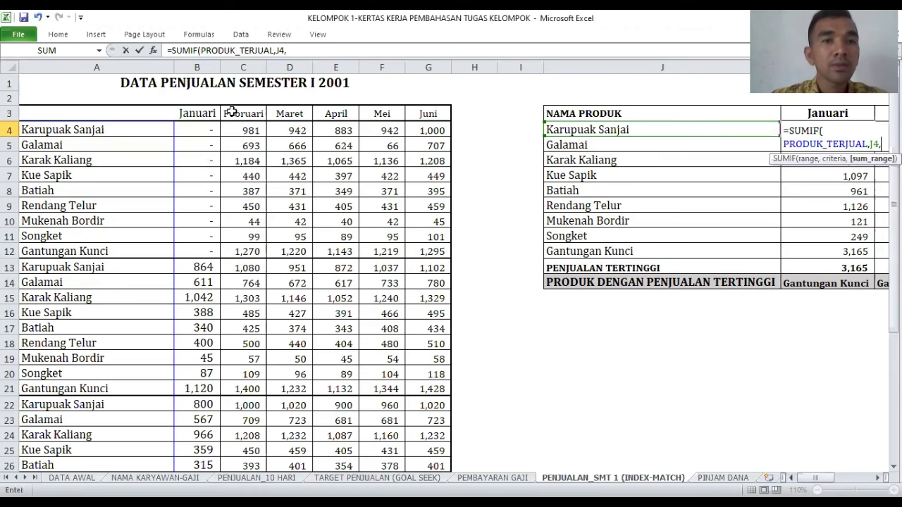
drag(197, 128, 195, 466)
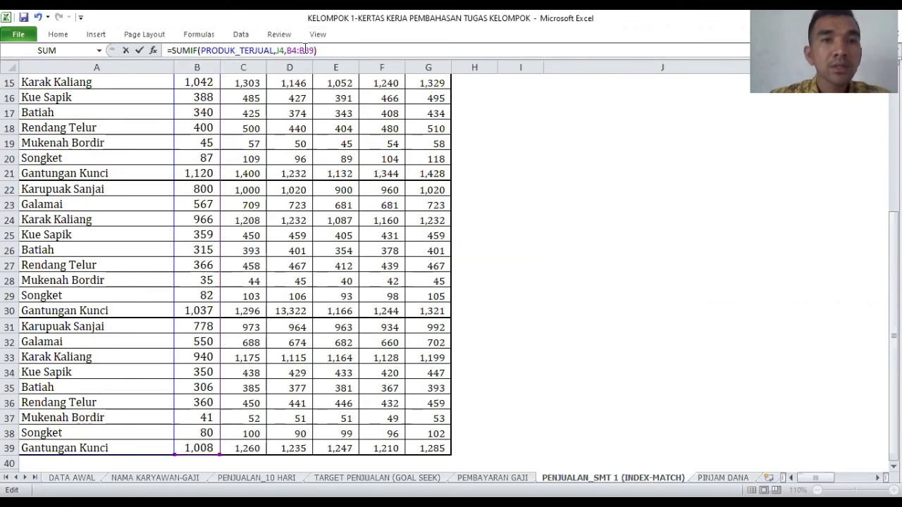
key(F4)
key(F4)
click(280, 51)
text($)
key(Escape)
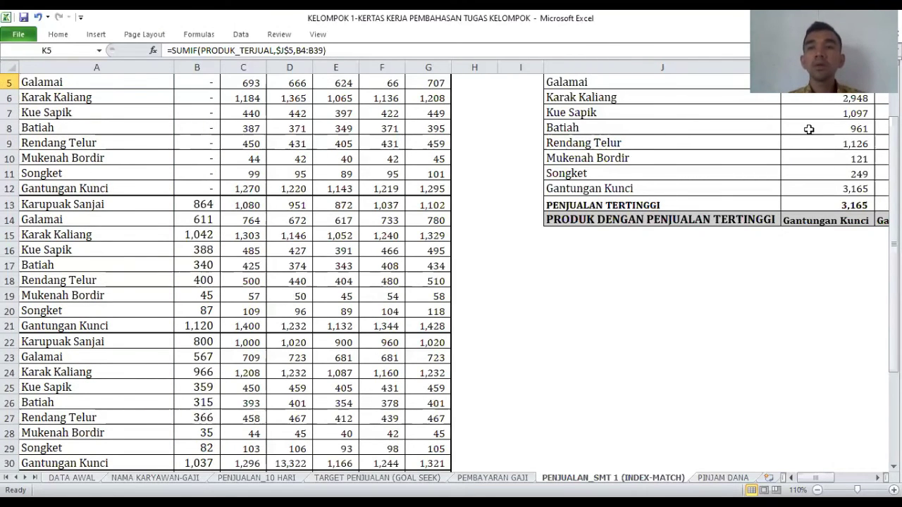
scroll(809, 129, up, 2)
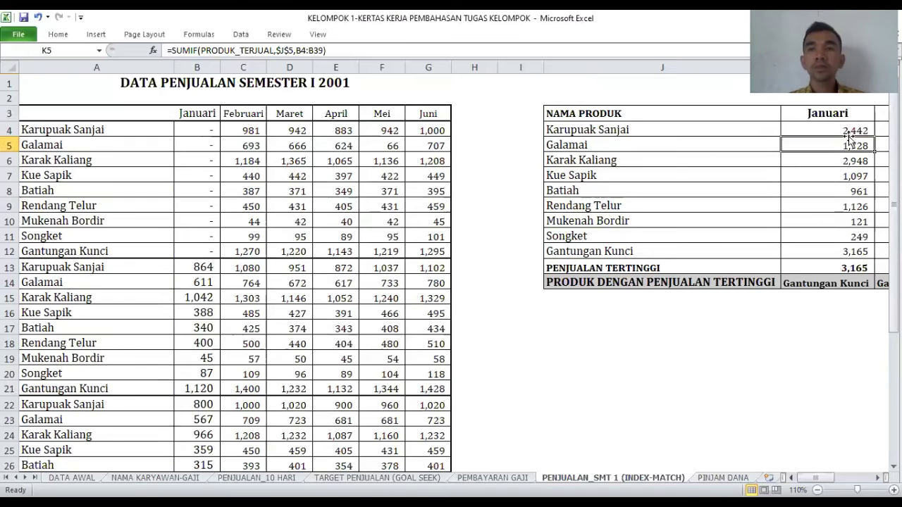
click(851, 129)
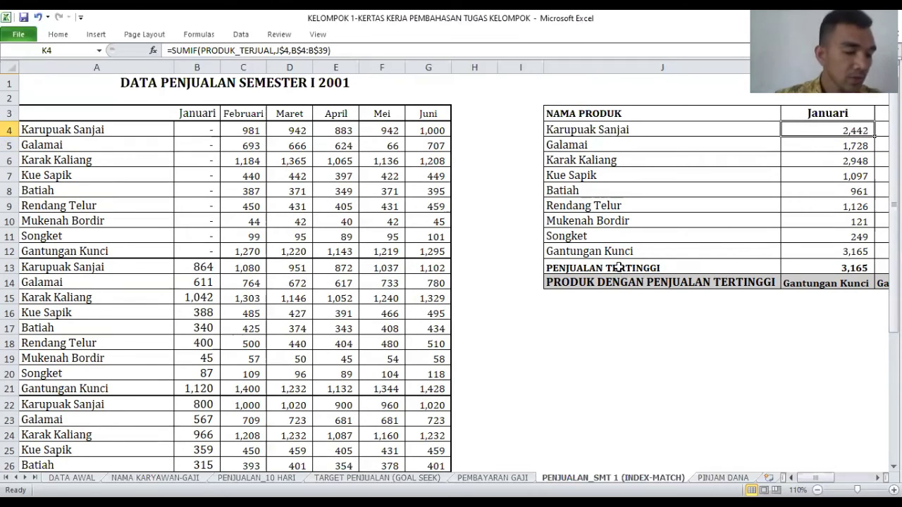
click(650, 268)
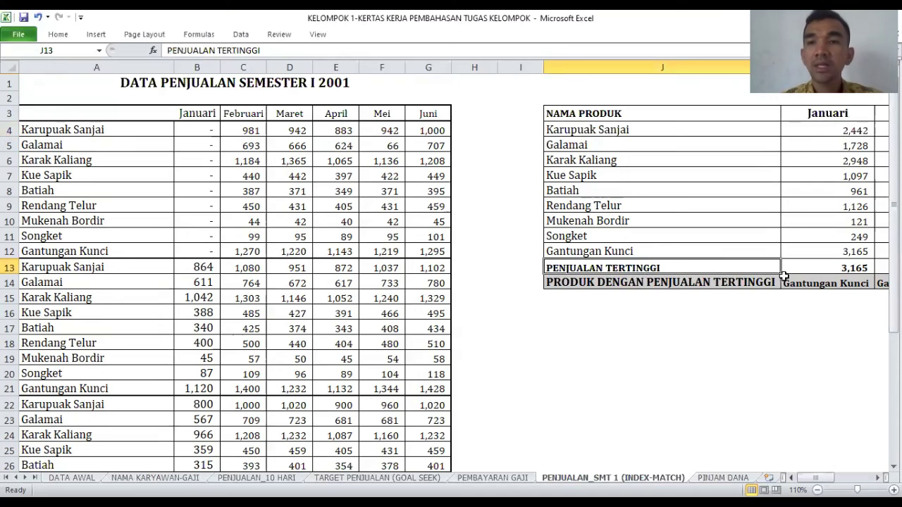
click(806, 271)
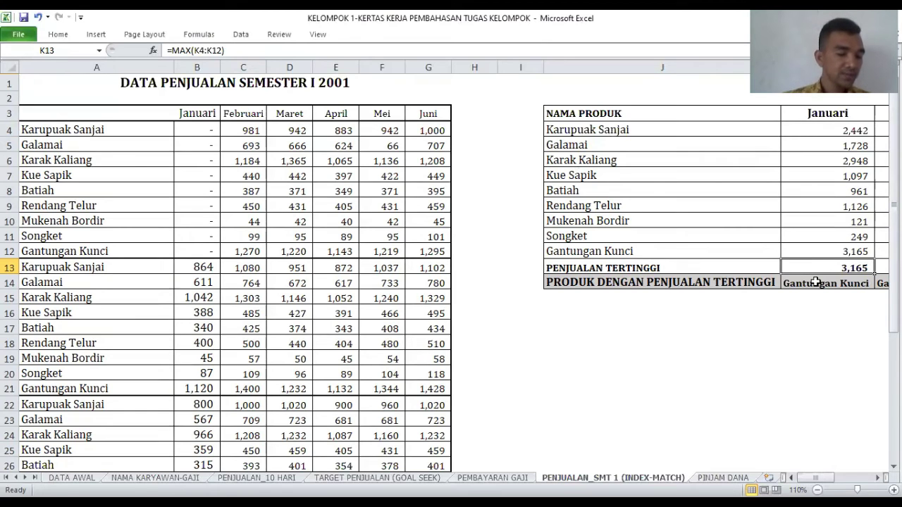
click(659, 282)
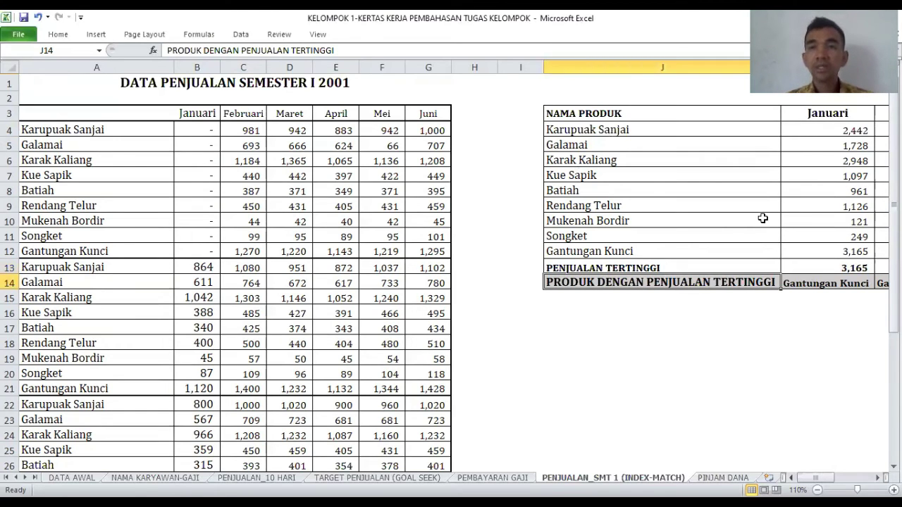
key(Right)
scroll(566, 250, right, 3)
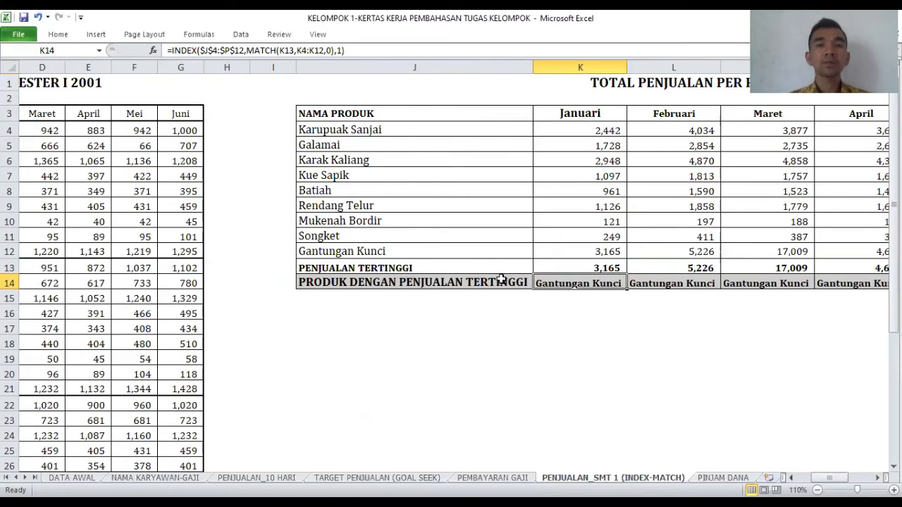
Check the K12 and K14 INDEX/MATCH formulas, then move to the PINJAM DANA loan sheet
click(601, 251)
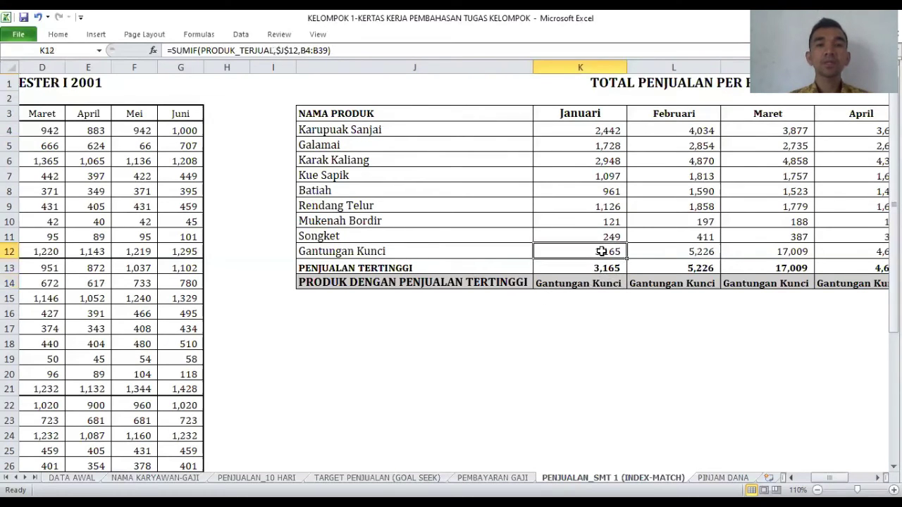
click(583, 283)
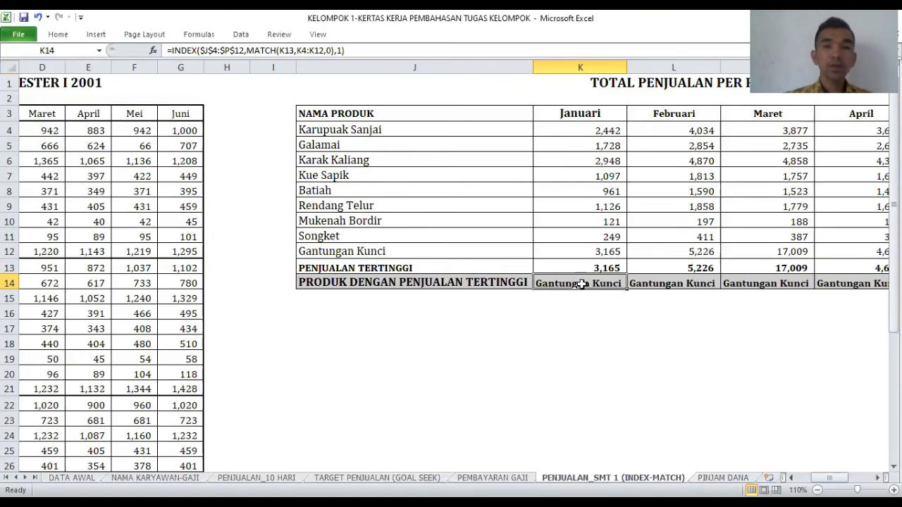
click(747, 477)
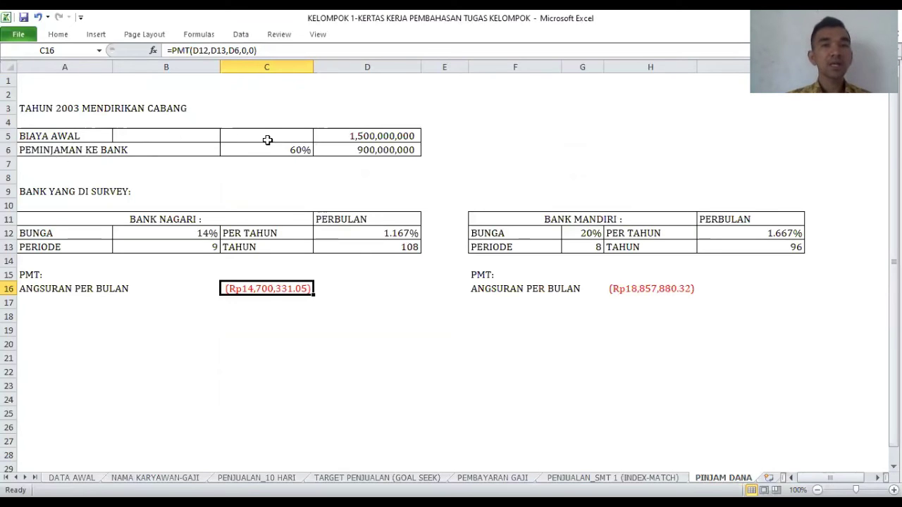
click(368, 135)
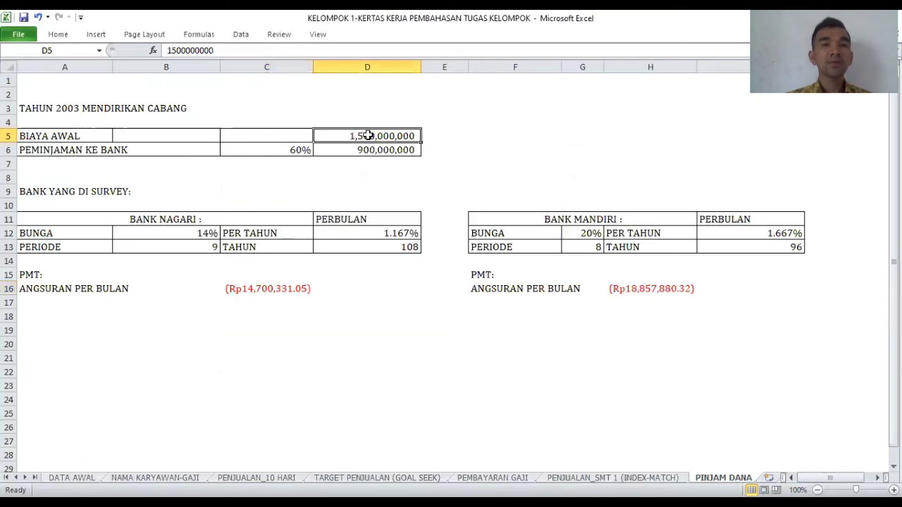
click(377, 150)
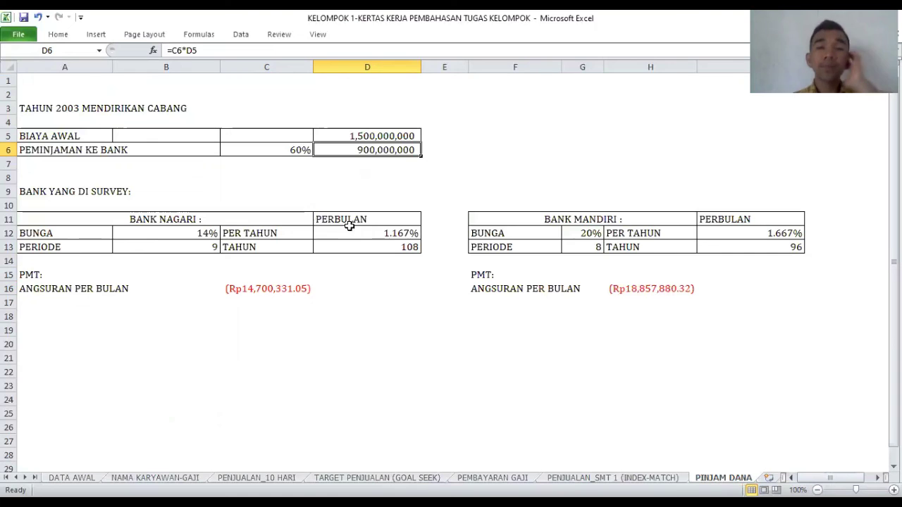
click(278, 293)
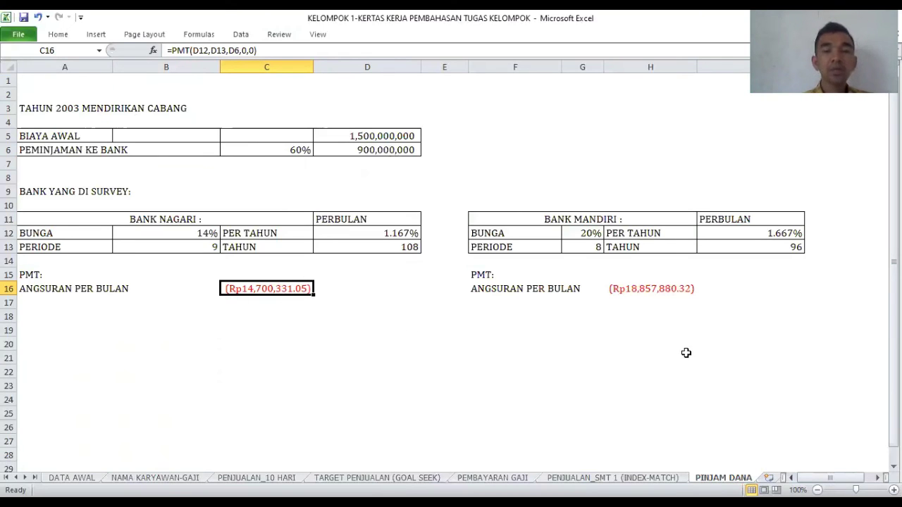
key(Right)
key(Right)
key(Right)
key(Right)
key(Right)
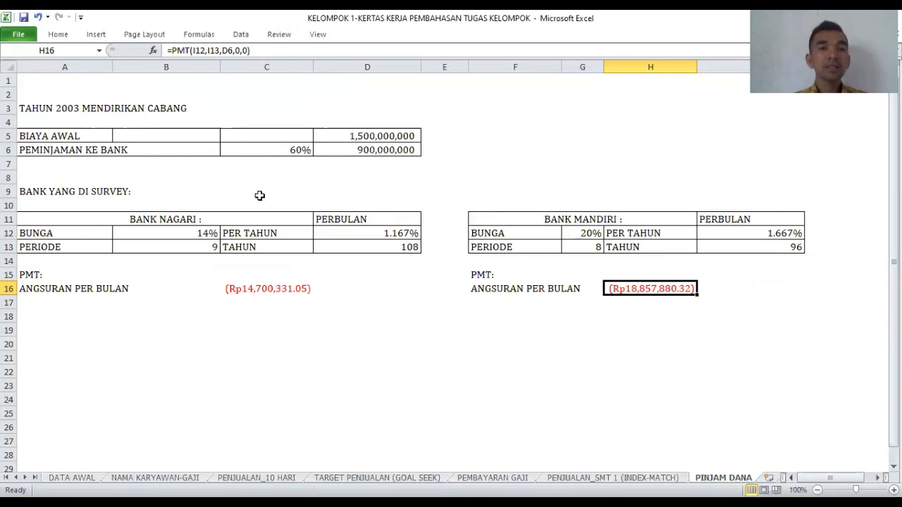
click(268, 295)
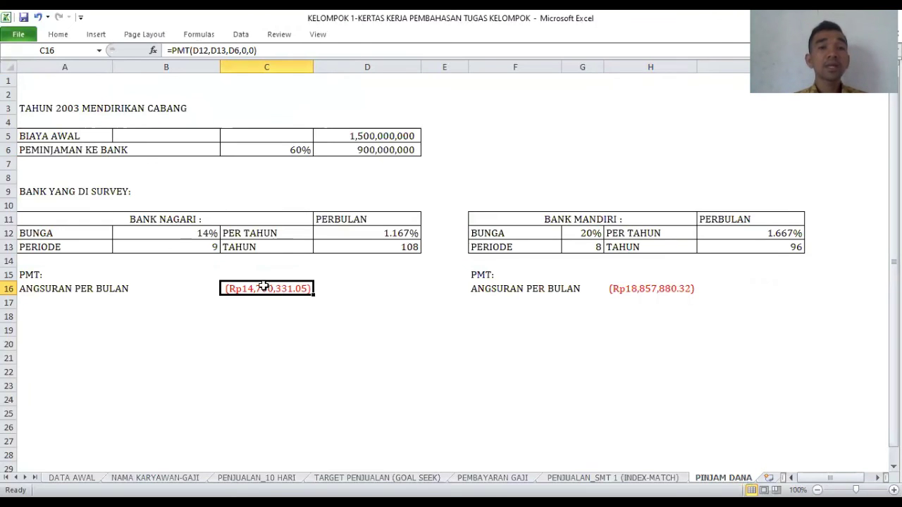